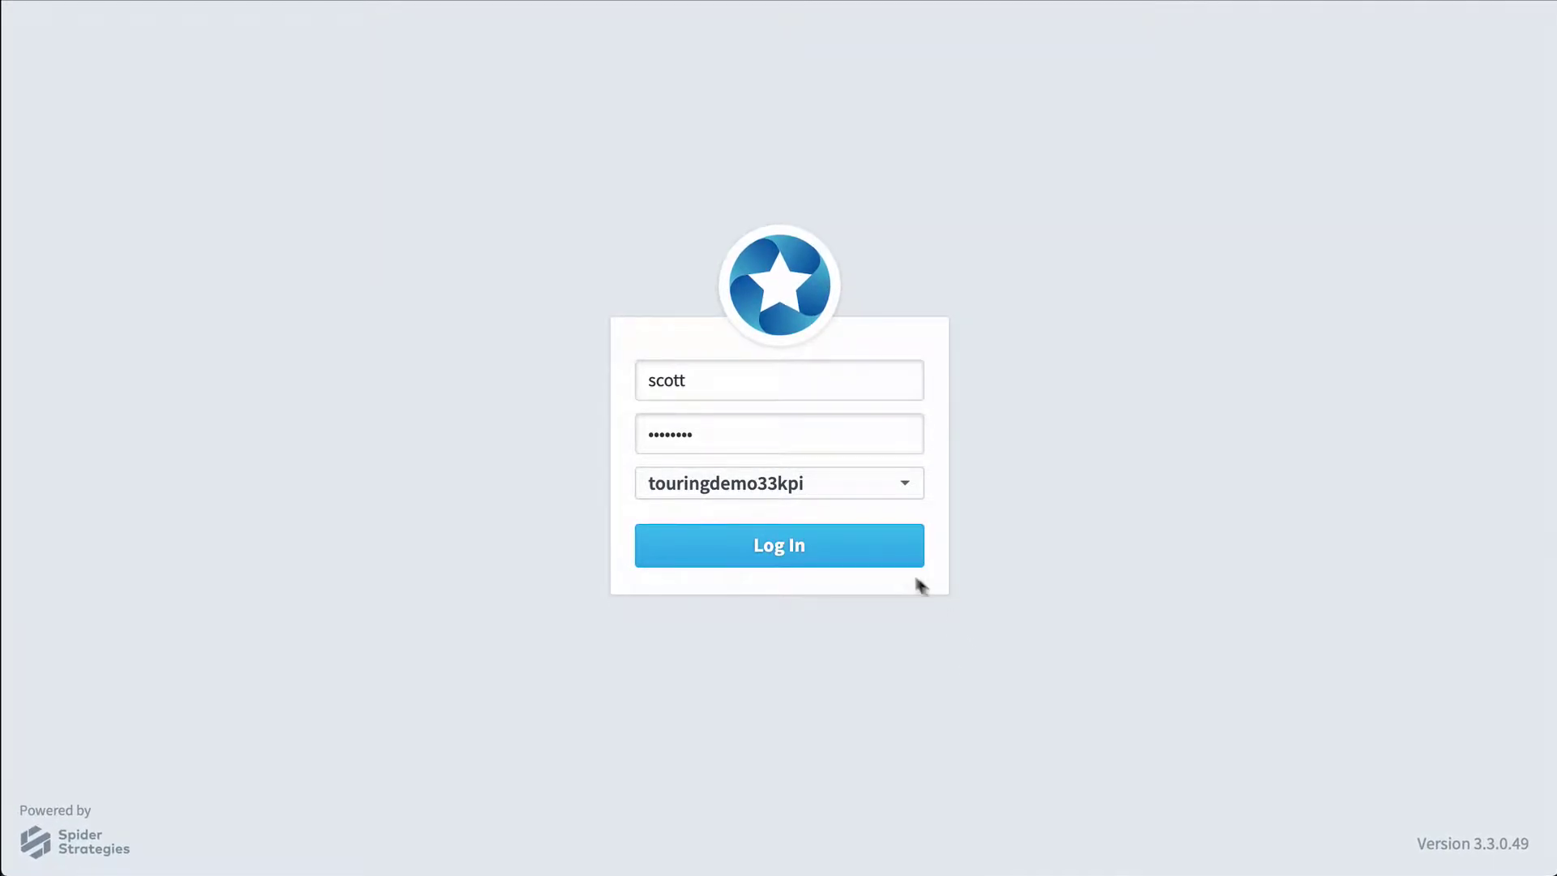
# Log in to the touringdemo33kpi site and open the list of KPIs awaiting updates
pyautogui.click(885, 555)
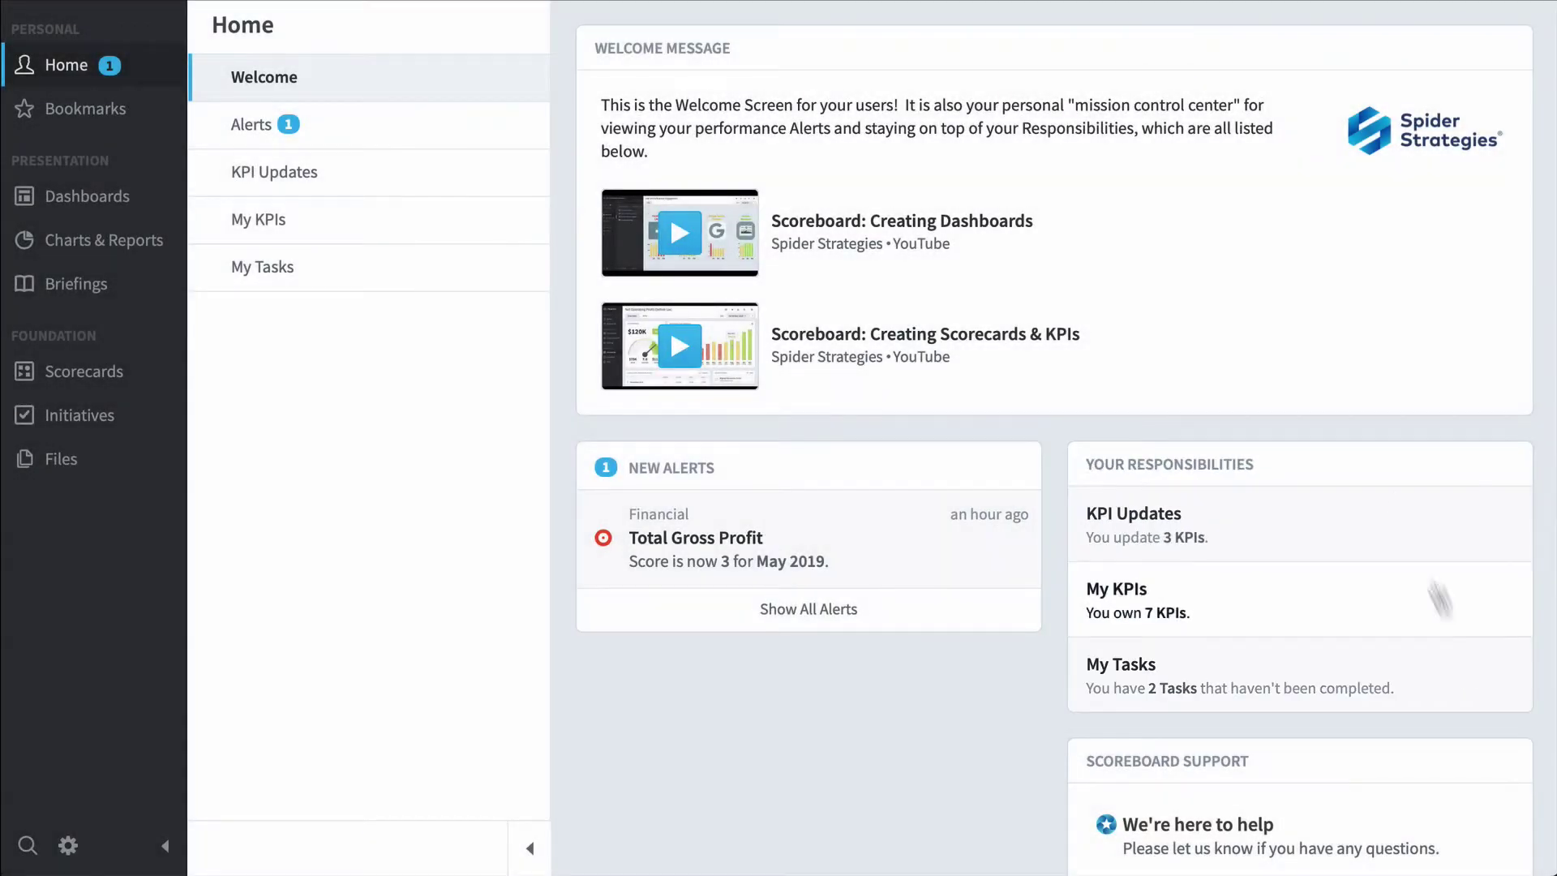
pyautogui.click(1298, 514)
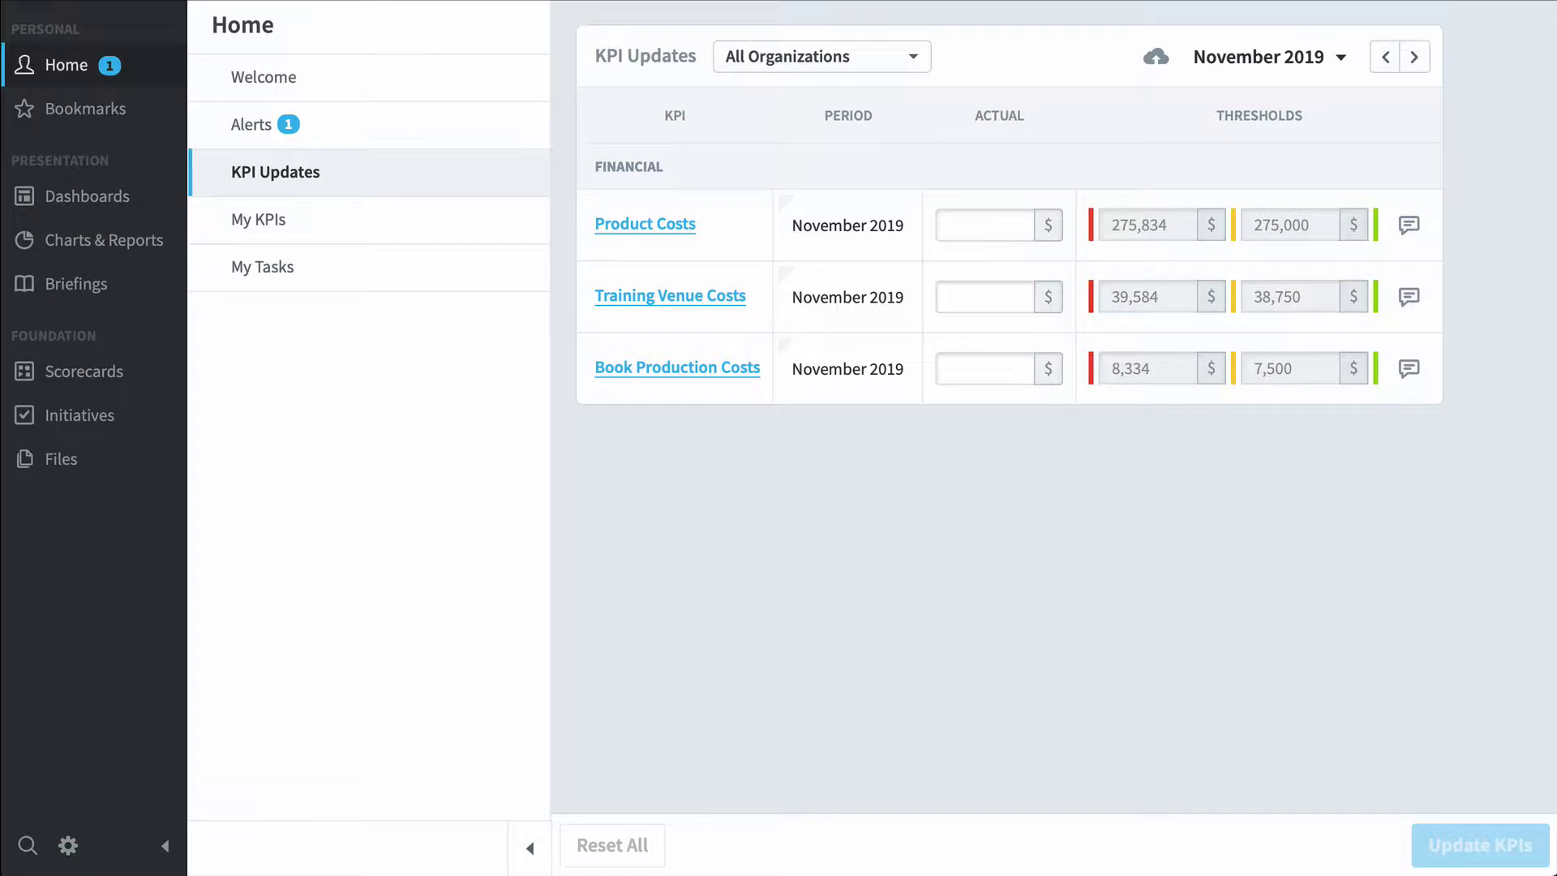
# Enter the November 2019 actuals: Product Costs 274000, Training Venue Costs 39000 and Book Production Costs 9000
pyautogui.click(1000, 227)
pyautogui.write('27400')
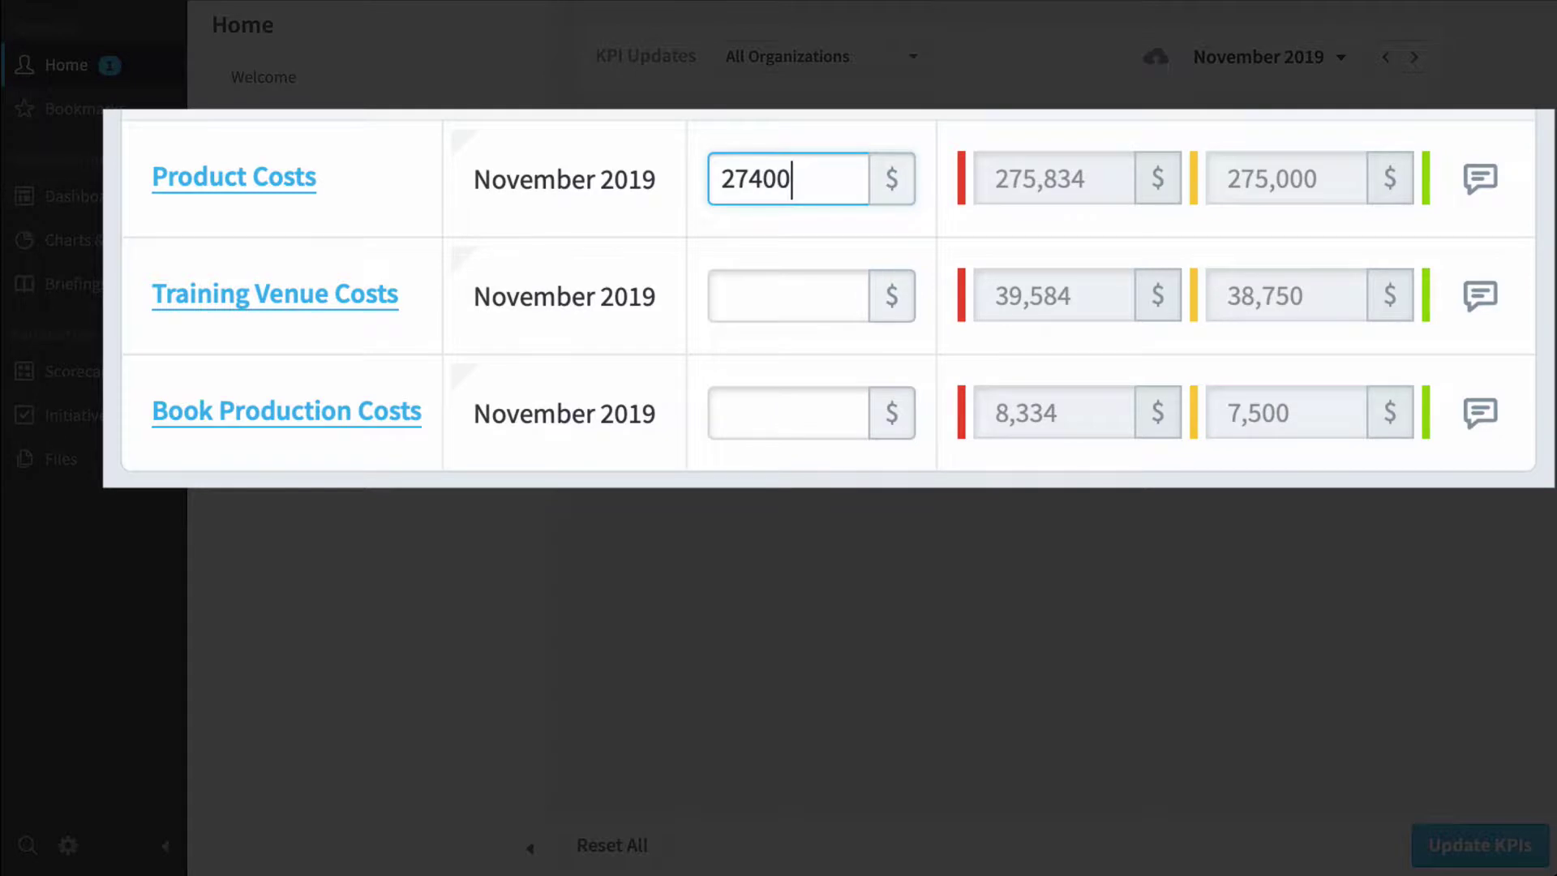
pyautogui.press('Tab')
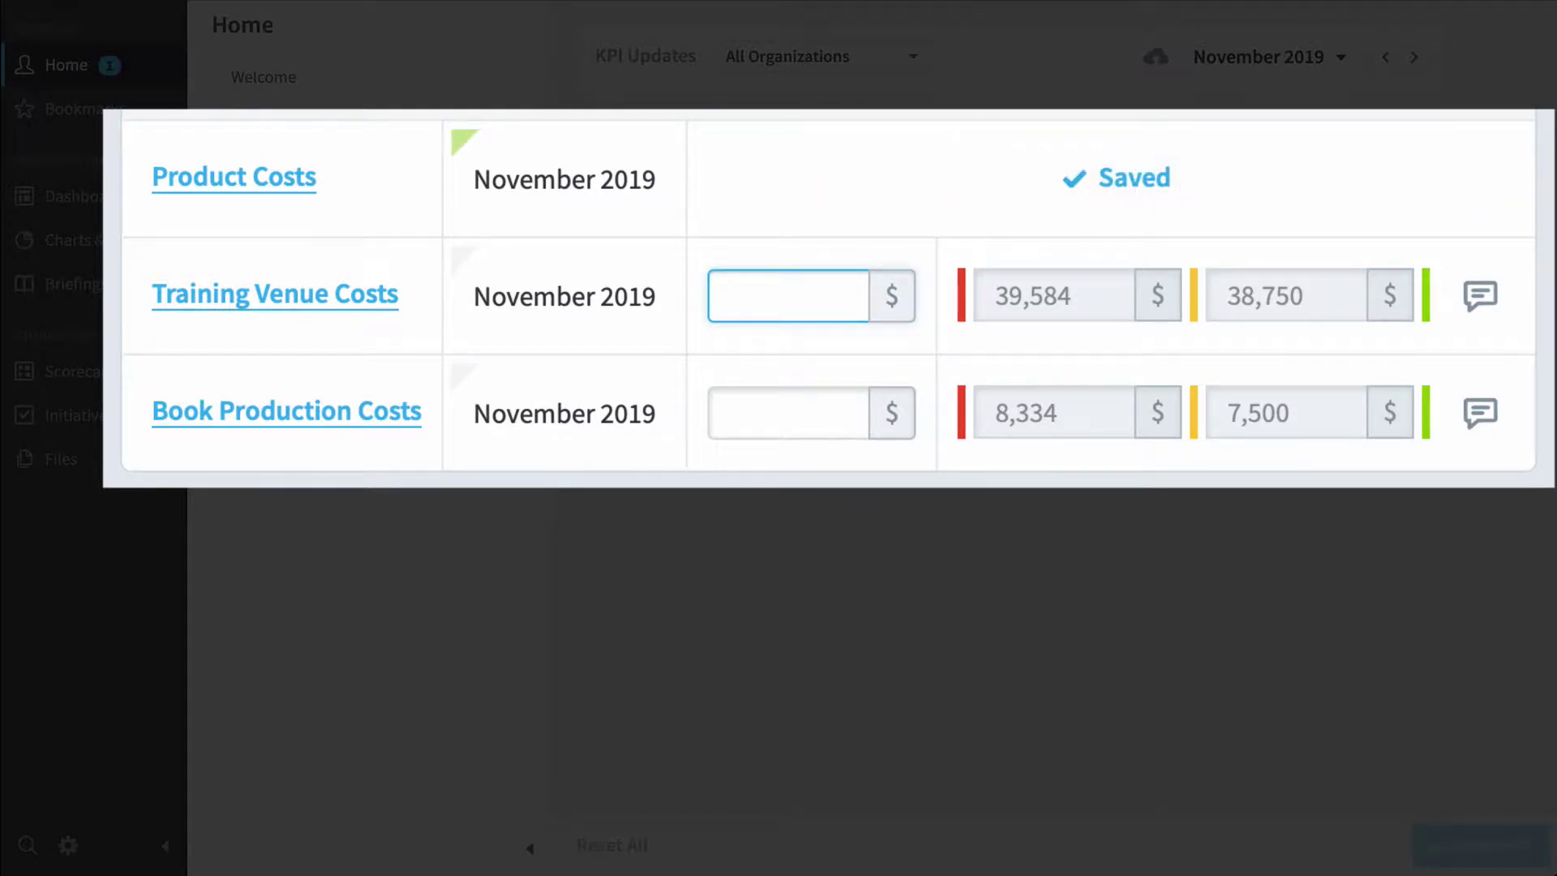
pyautogui.write('39000')
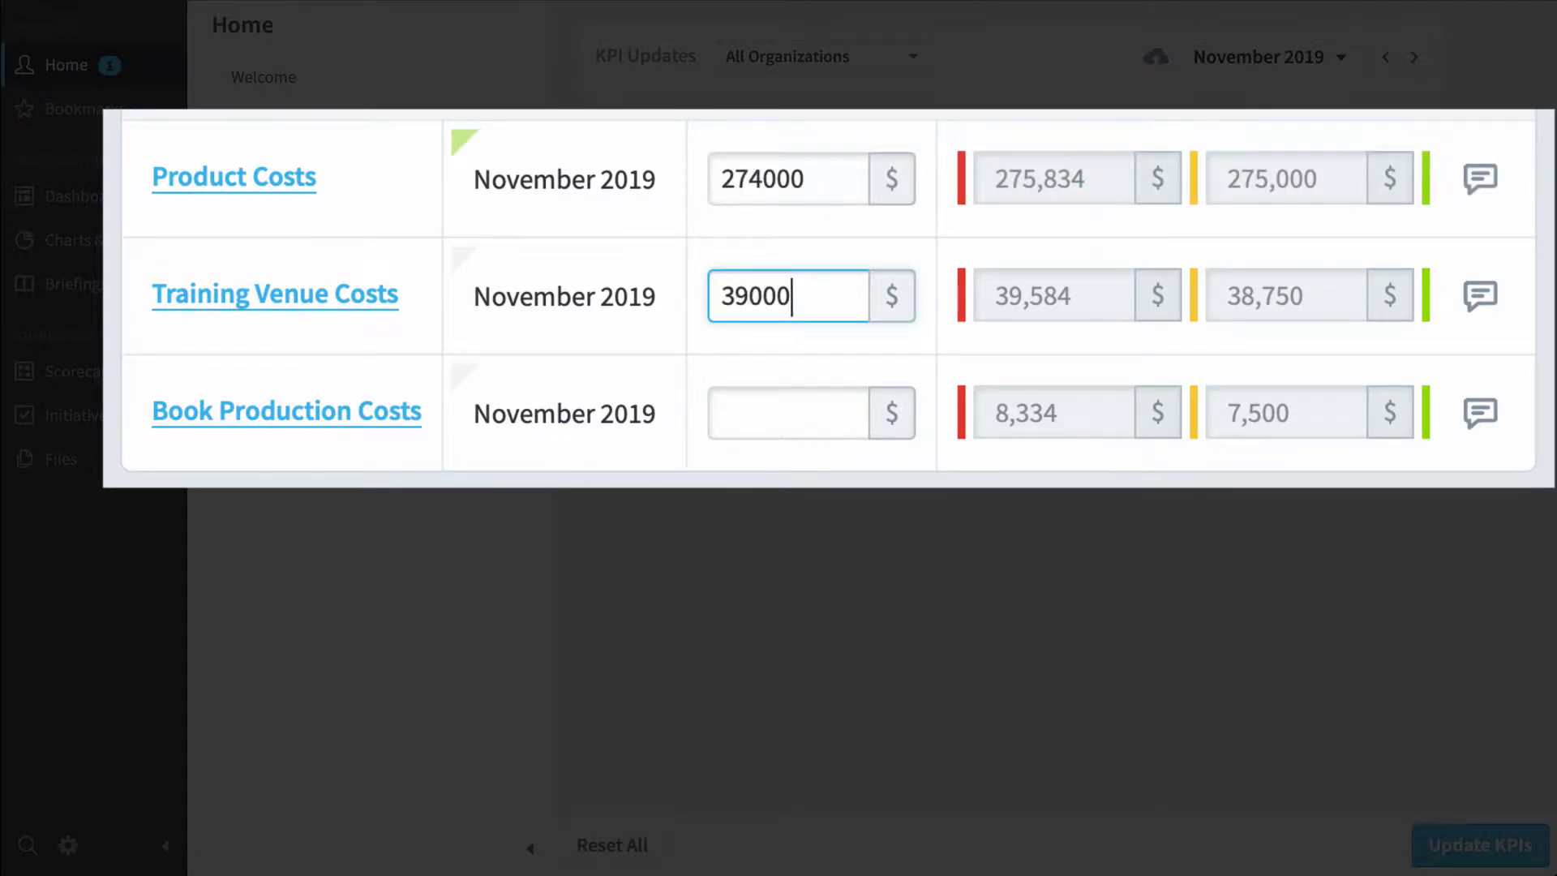
pyautogui.press('Tab')
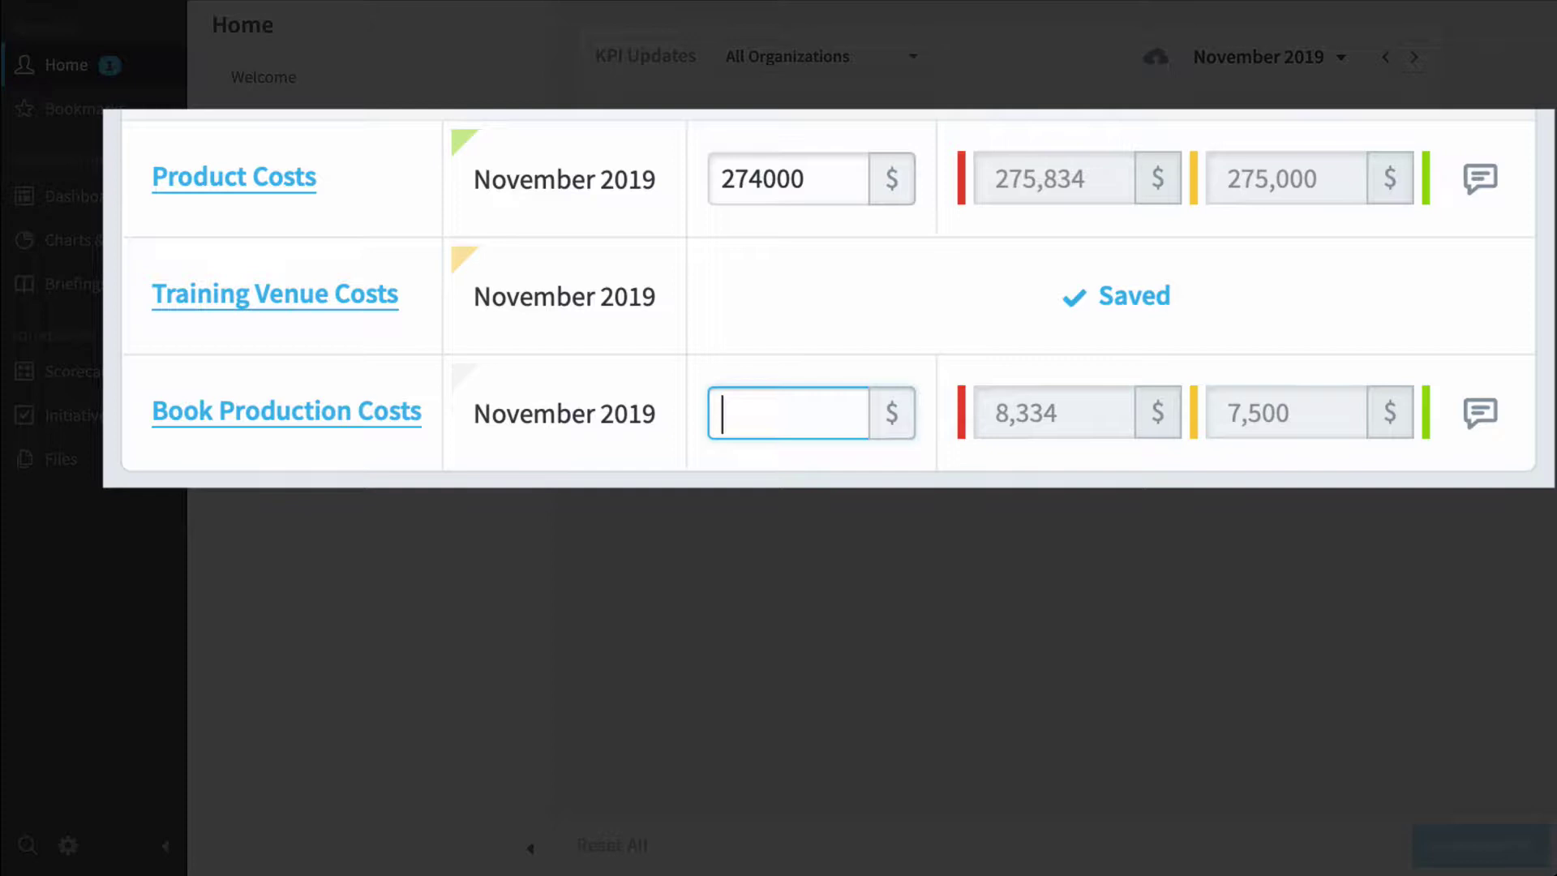
pyautogui.write('9000')
pyautogui.press('Tab')
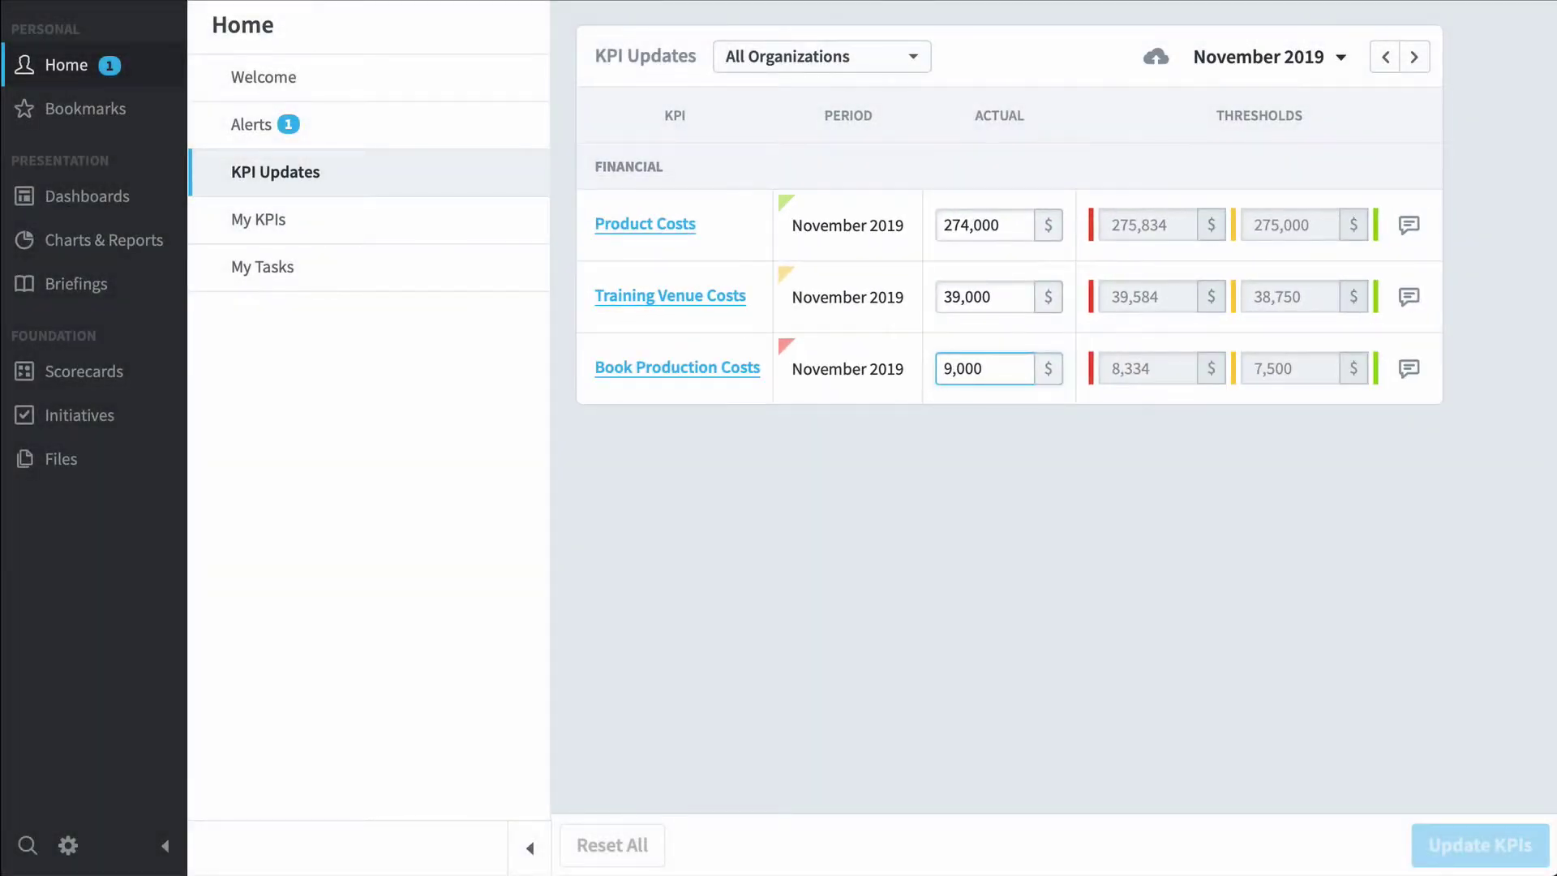
# Open the list of owned KPIs and filter it to show only the red ones
pyautogui.click(339, 219)
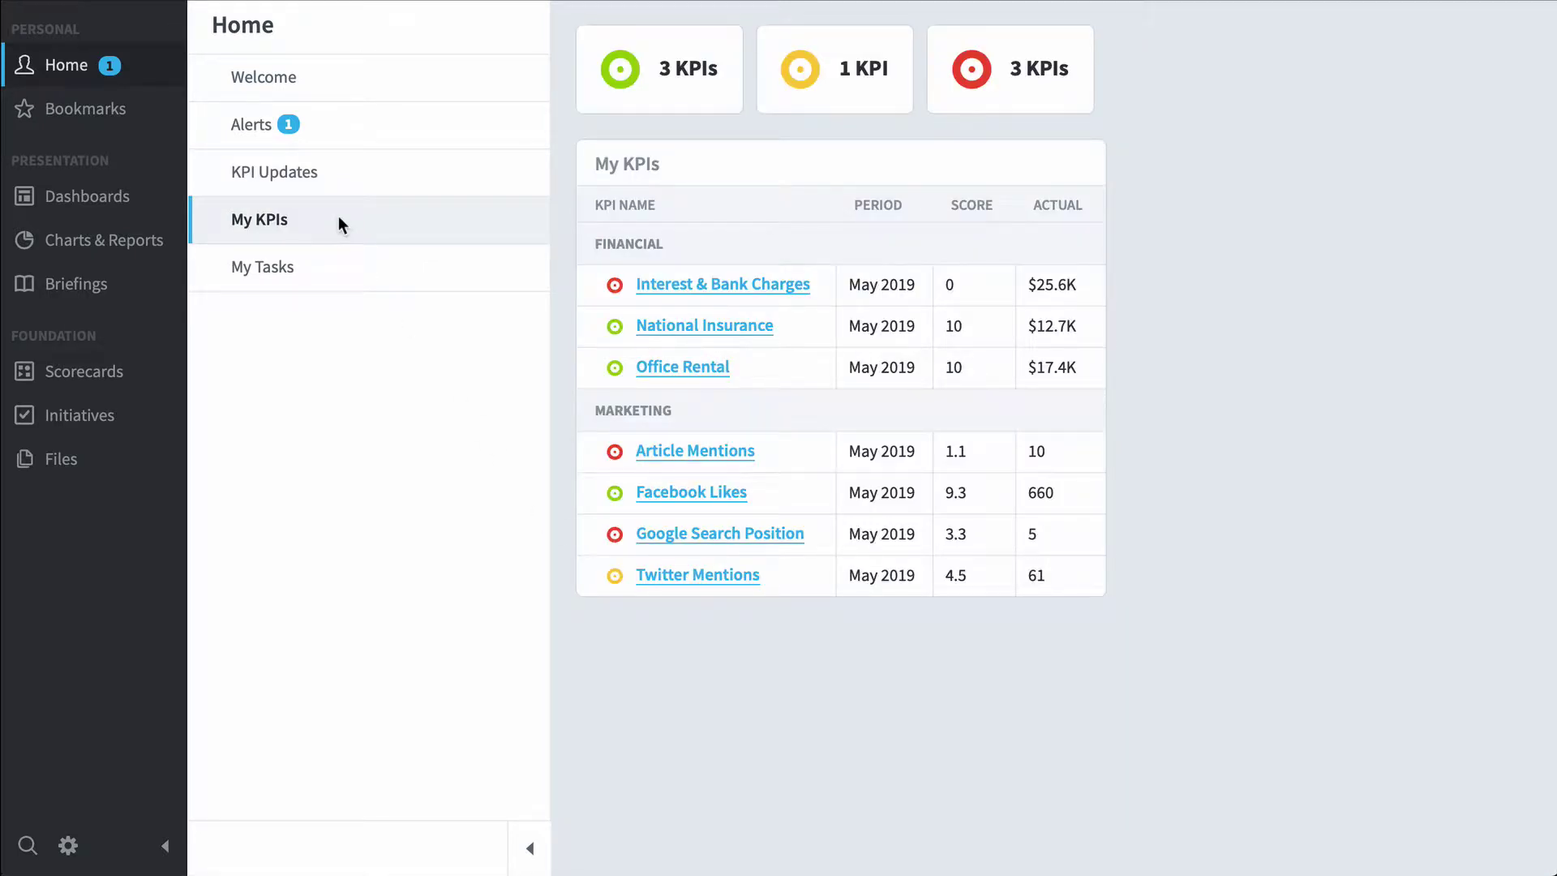
pyautogui.click(1021, 96)
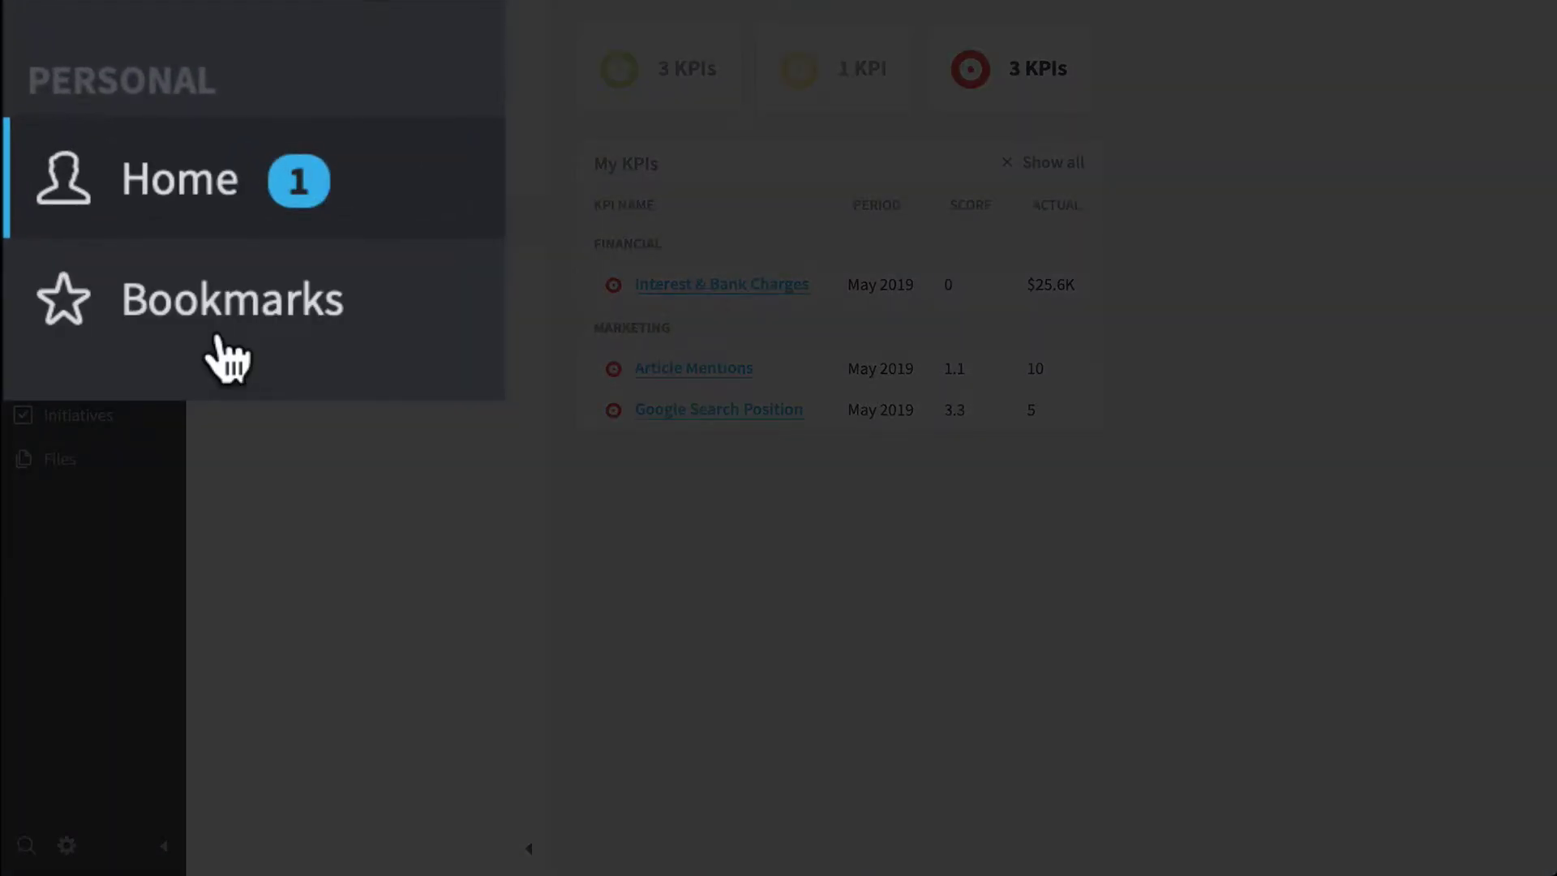
# Review the bookmarked Sales Pipeline, Sales vs. Expenses and Effects of IT Initiatives dashboards, enlarging the last one to examine its initiative charts
pyautogui.click(81, 126)
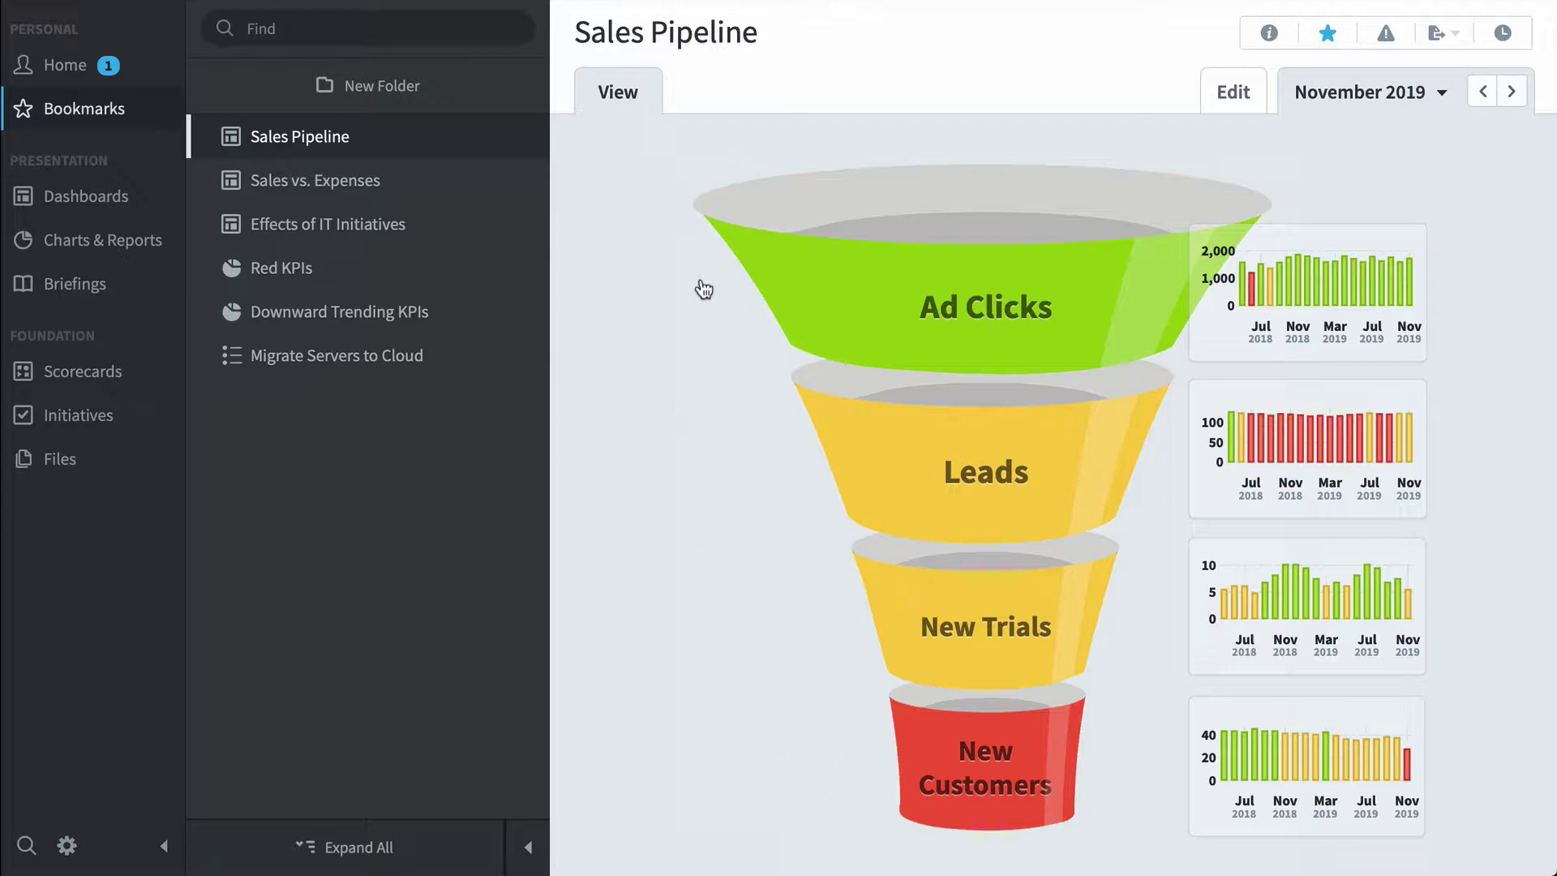
pyautogui.click(393, 194)
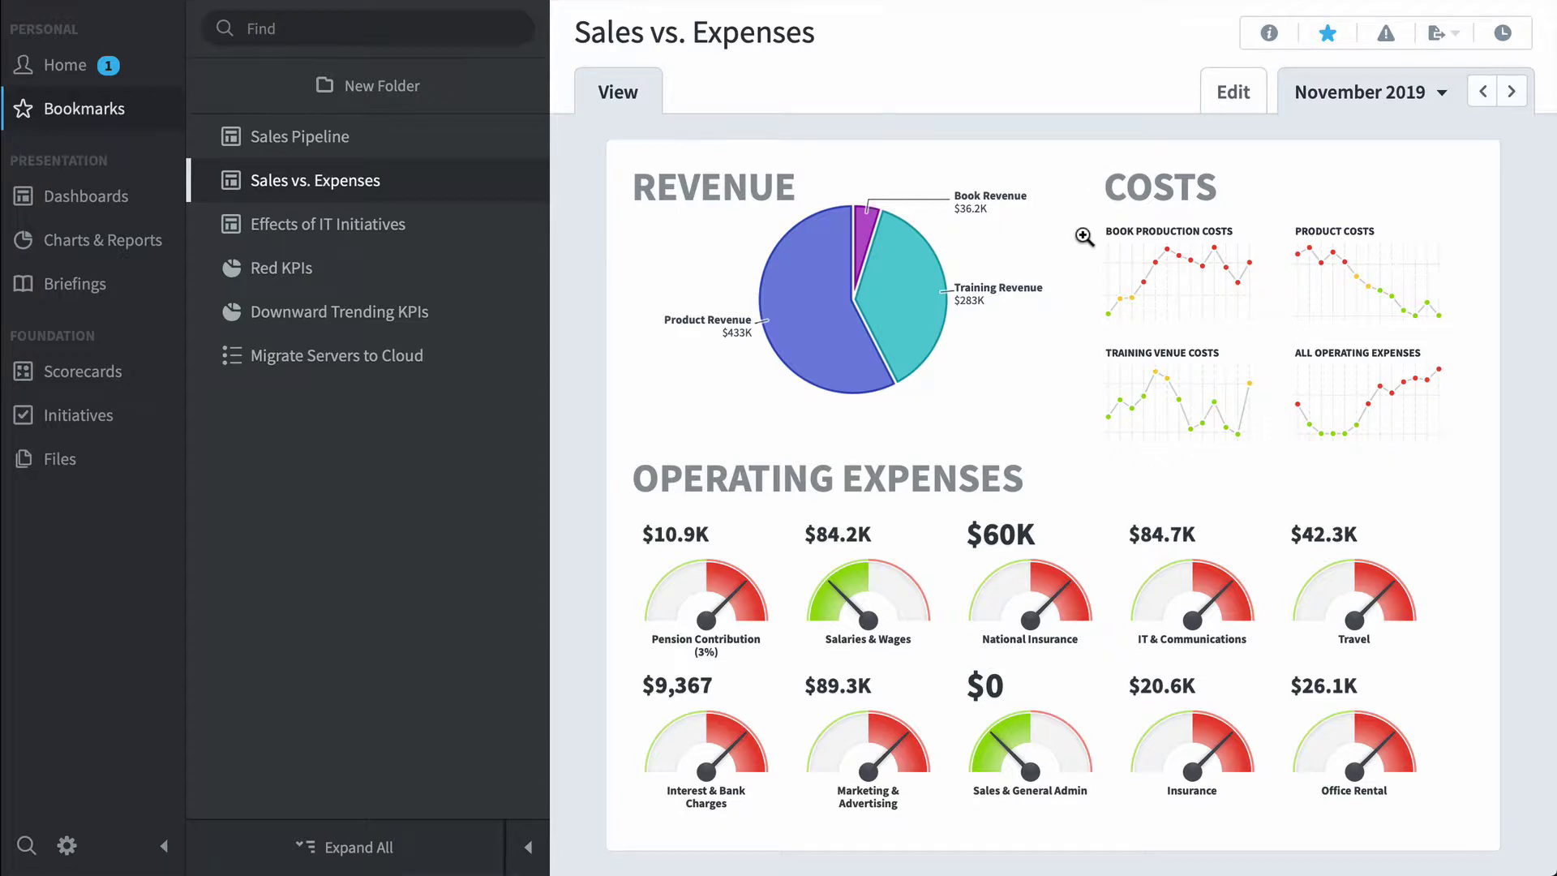
pyautogui.moveTo(1307, 369)
pyautogui.click(400, 231)
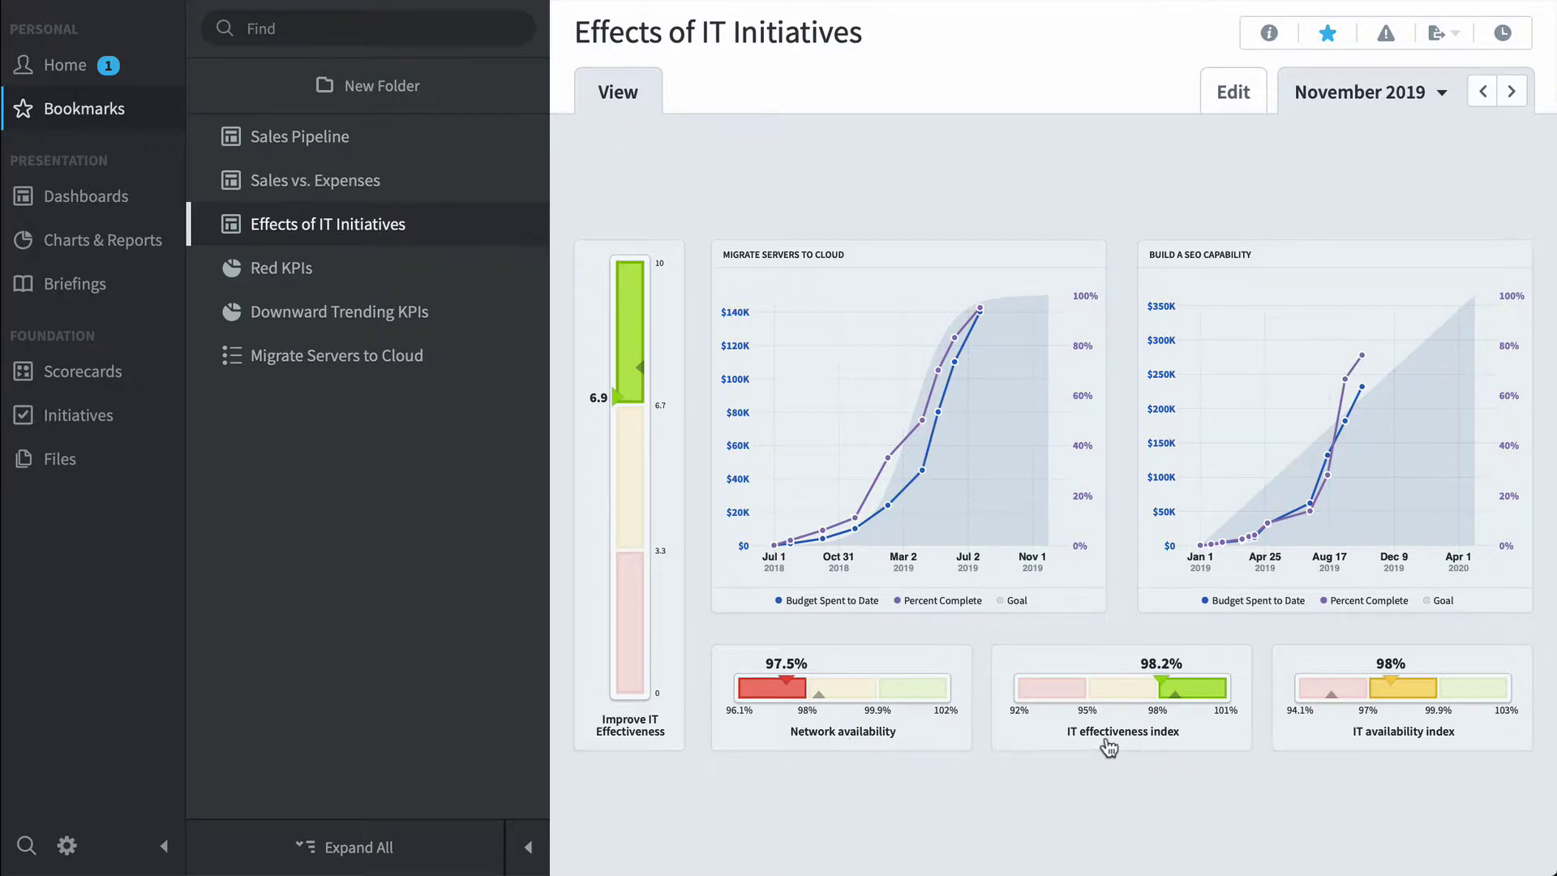
pyautogui.click(626, 800)
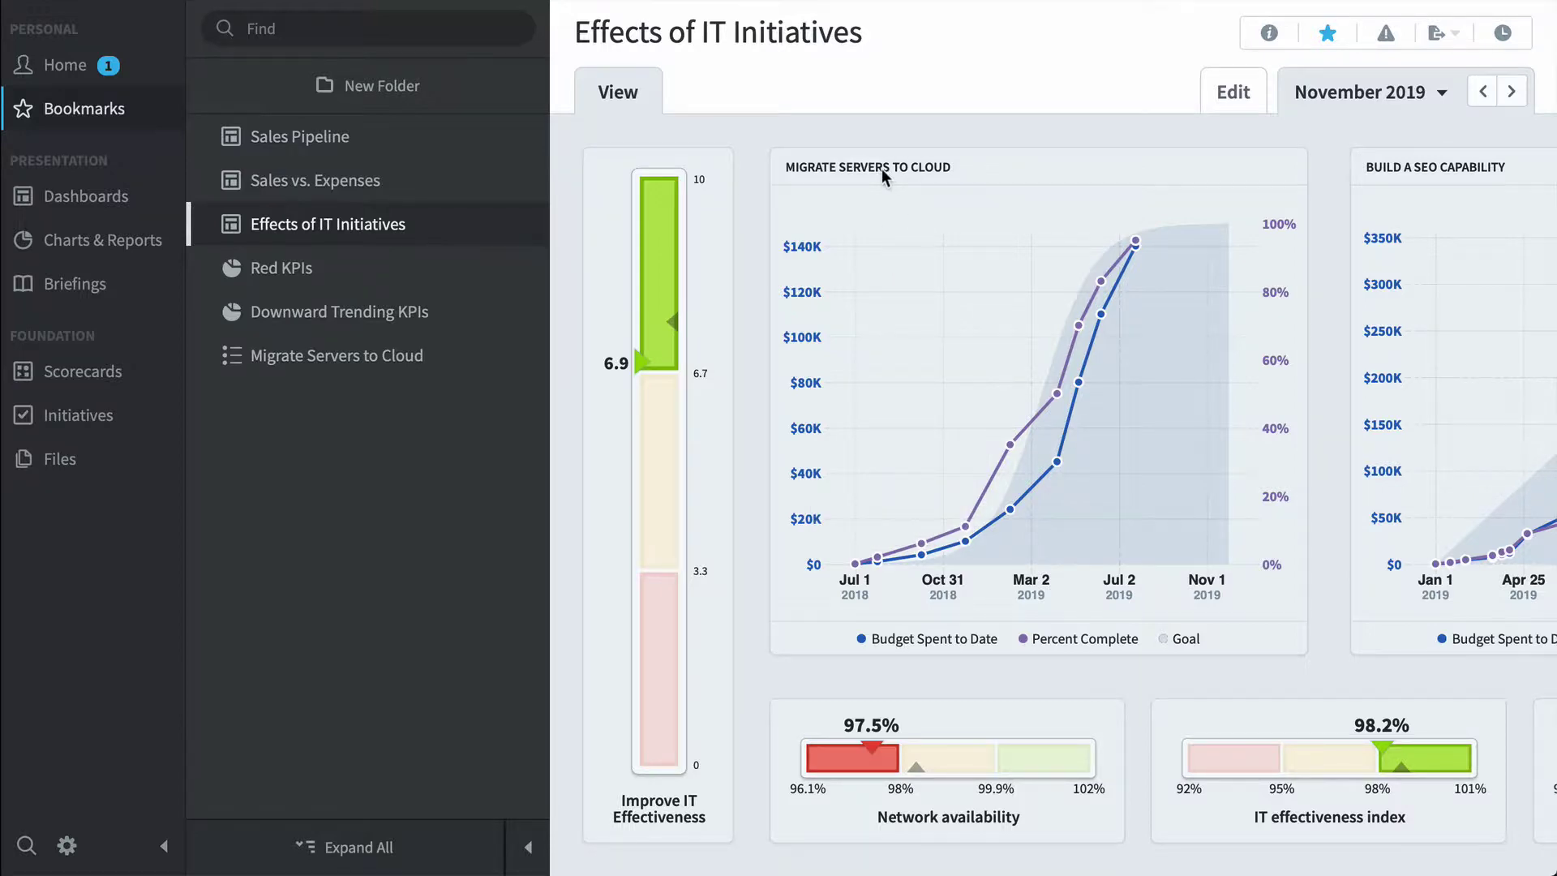
pyautogui.hscroll(3, 1176, 183)
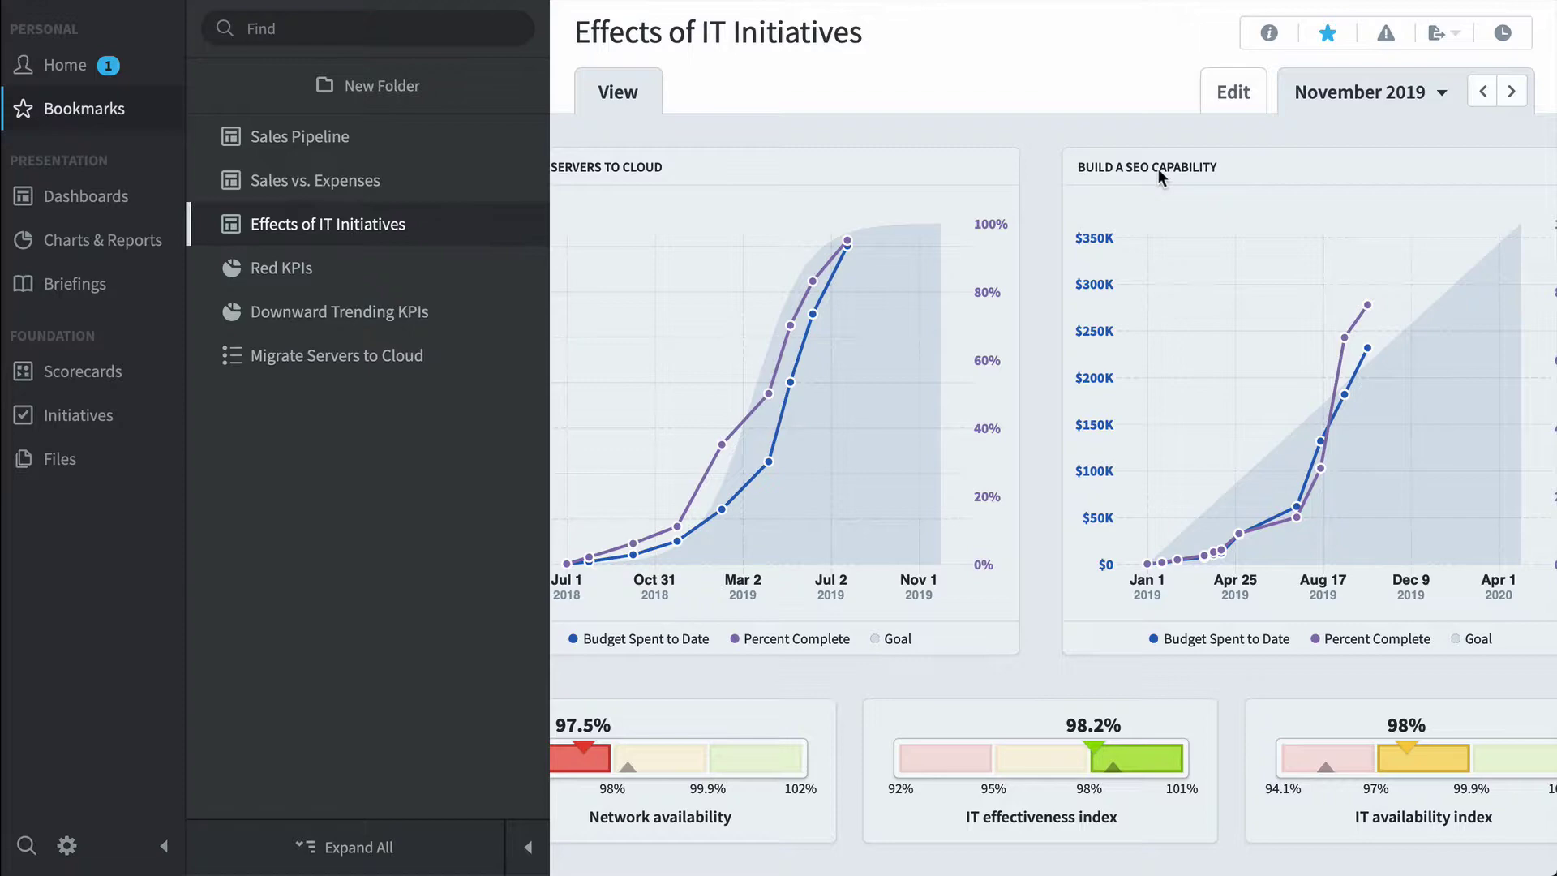
# Look through the bookmarked Red KPIs and Downward Trending KPIs reports
pyautogui.click(351, 273)
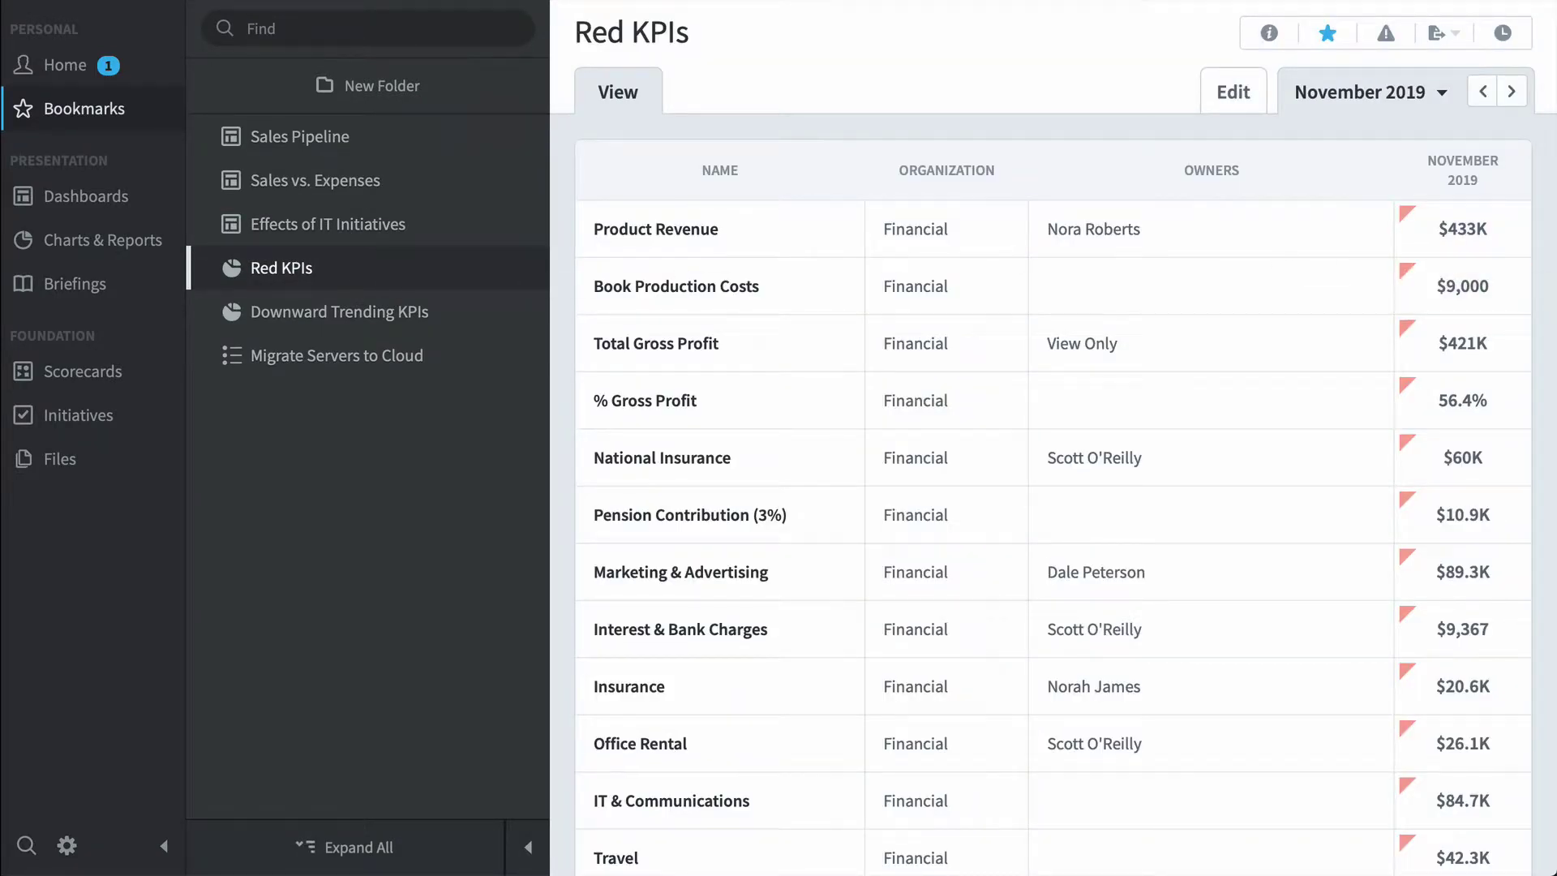
pyautogui.scroll(-15, 1297, 454)
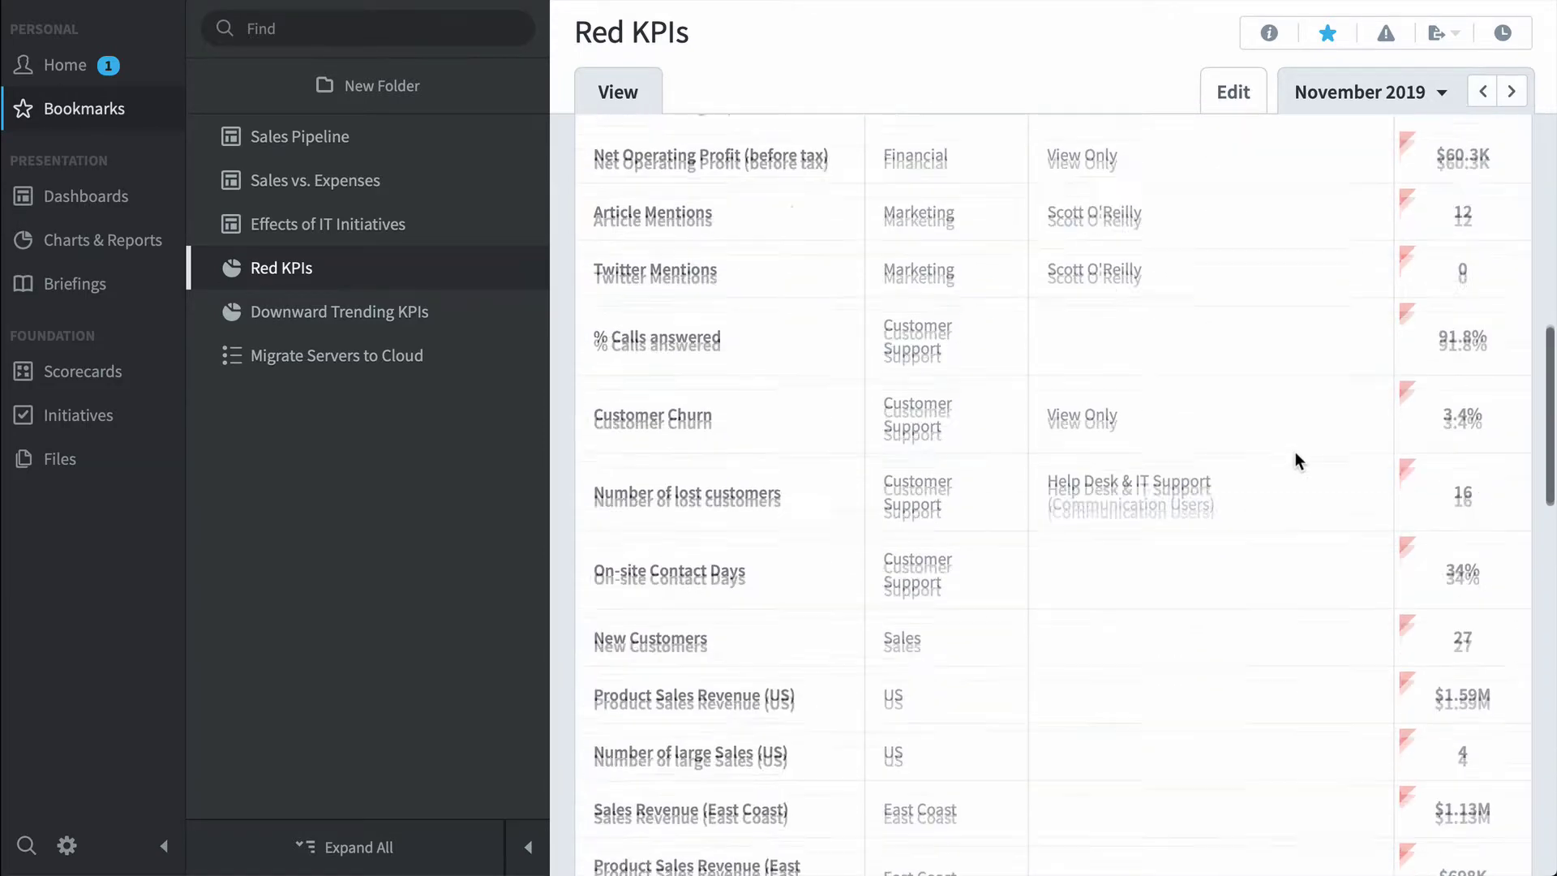
pyautogui.click(365, 314)
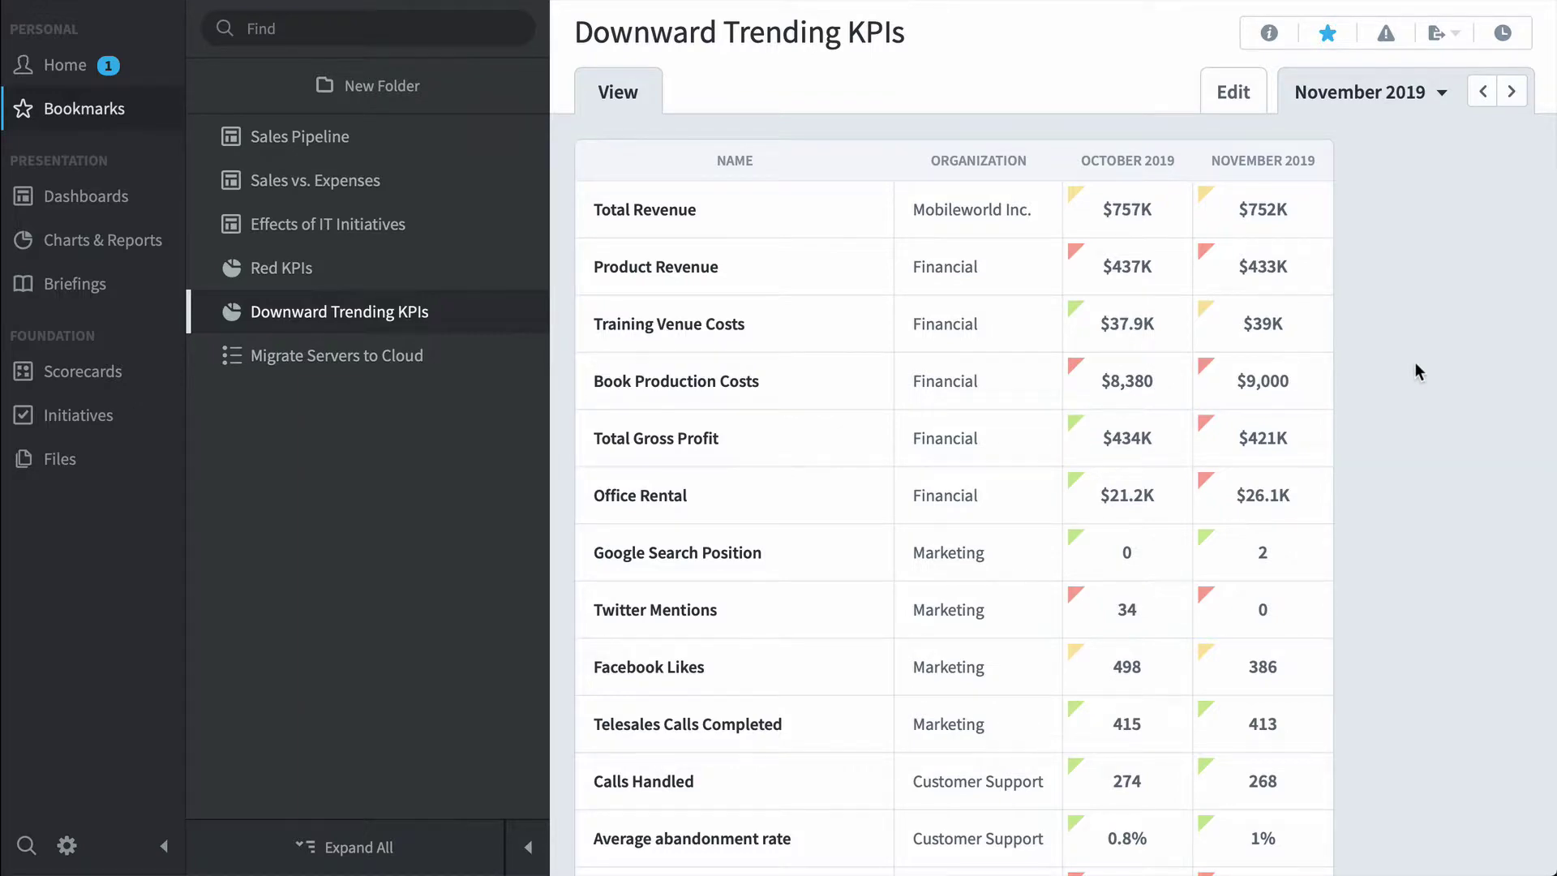
pyautogui.scroll(-3, 1416, 363)
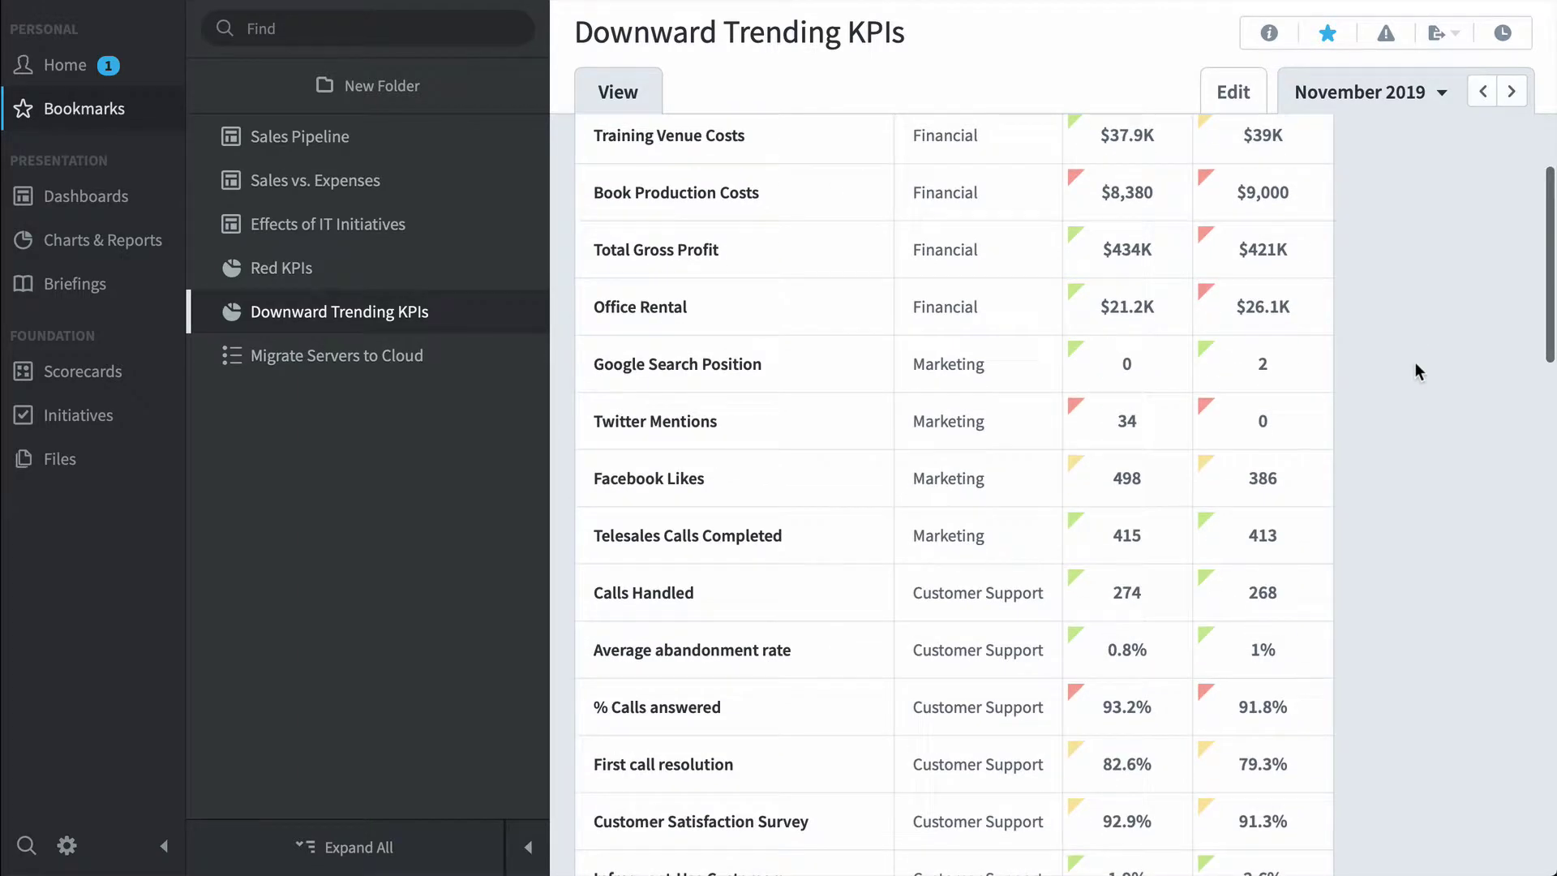
# Open the bookmarked Migrate Servers to Cloud initiative and examine its historical performance graph
pyautogui.click(331, 361)
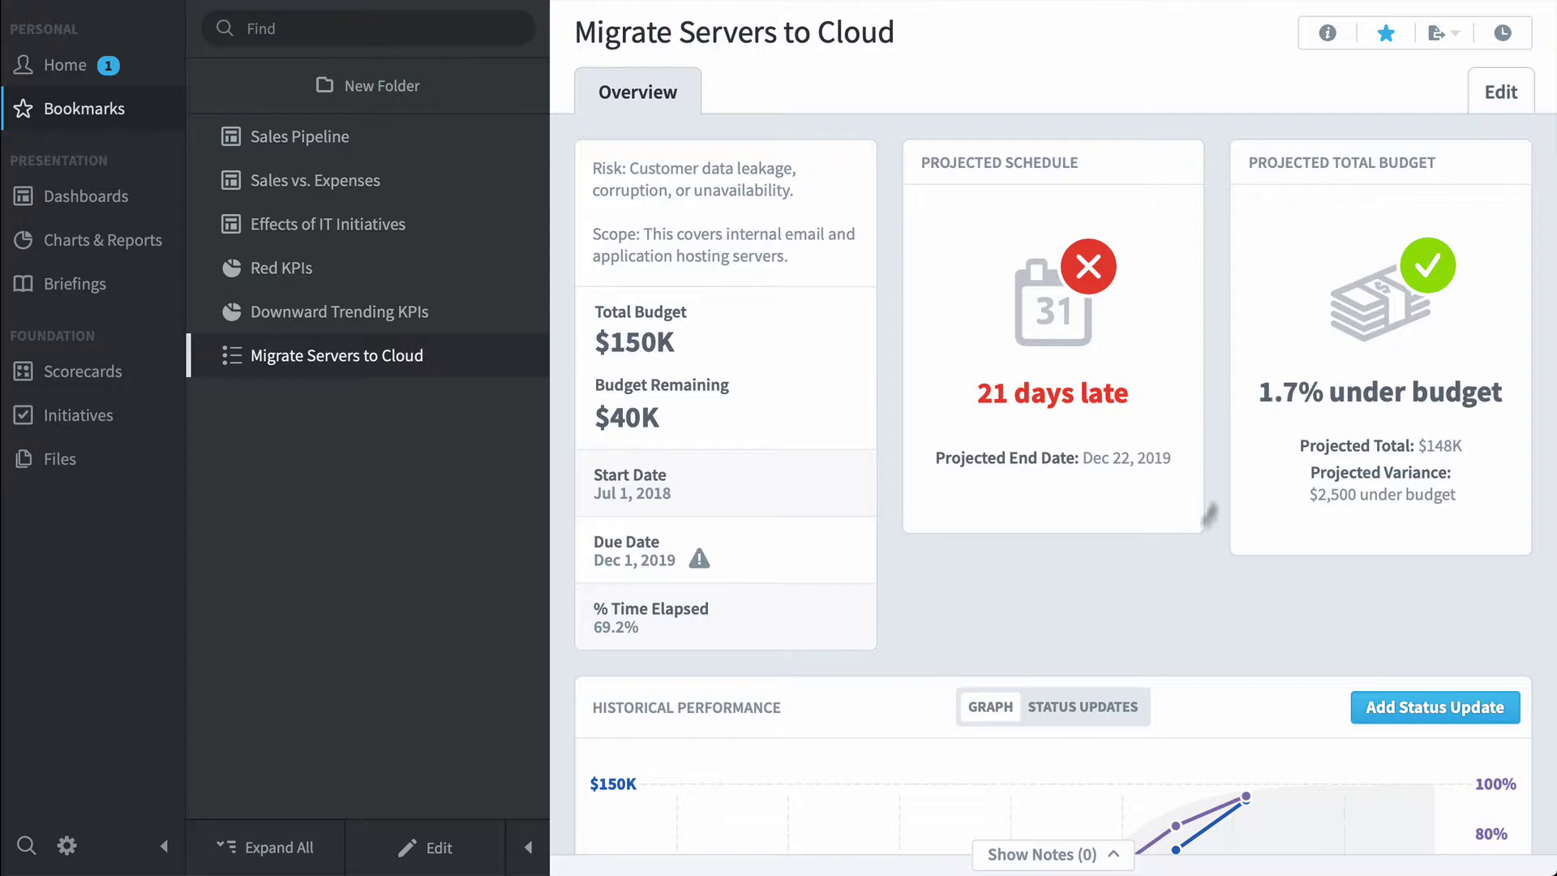
pyautogui.scroll(-6, 1171, 563)
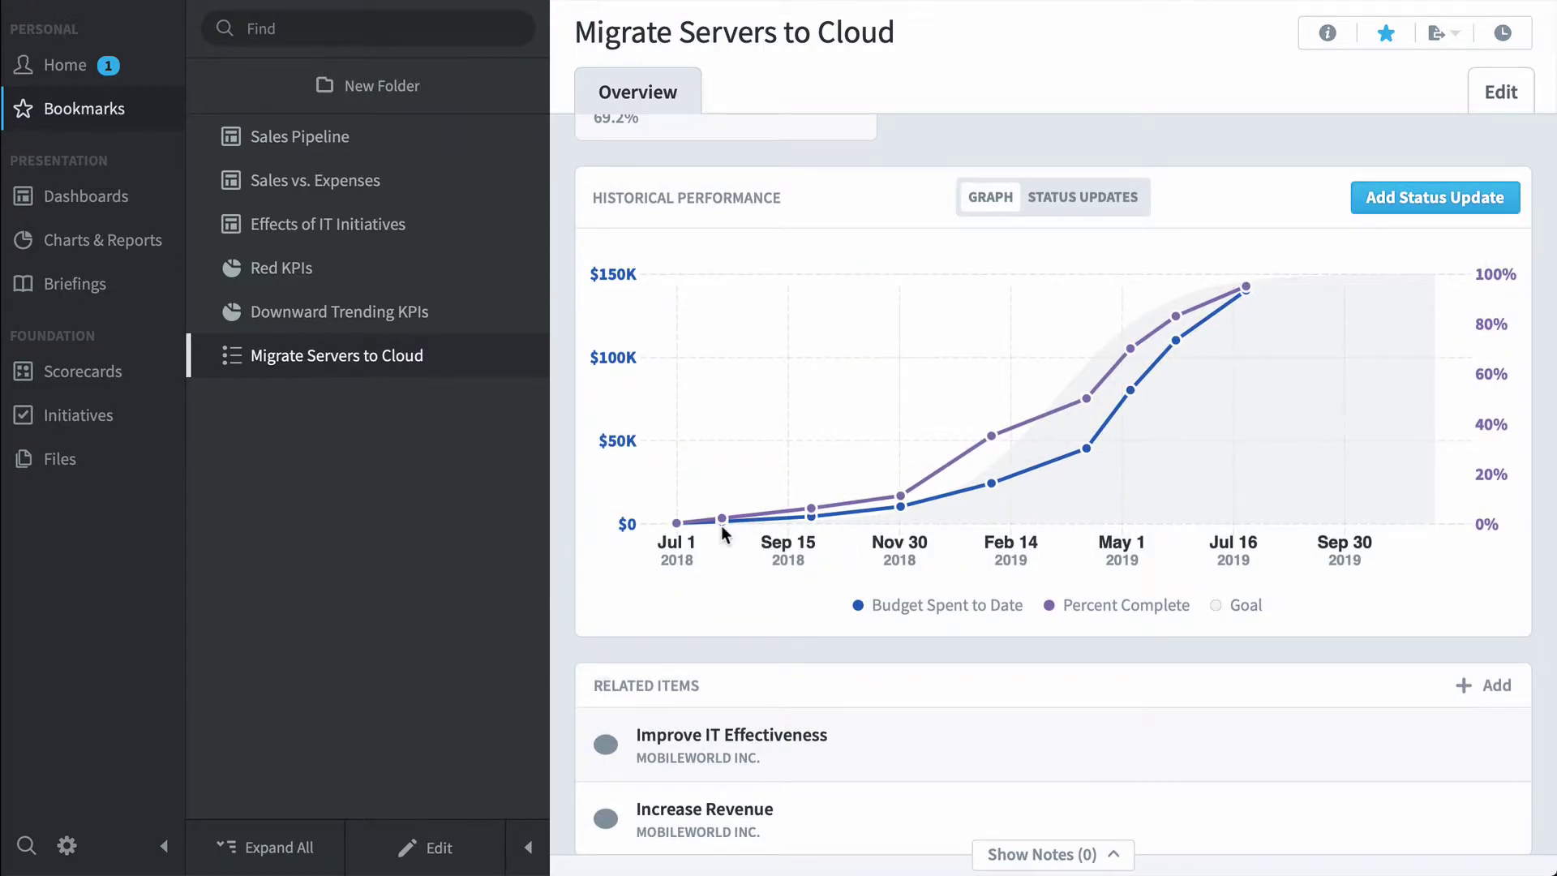
pyautogui.moveTo(876, 516)
# Open the Financial organization's scorecard and view the Product, Training and Book Revenue KPIs under Revenue
pyautogui.click(96, 385)
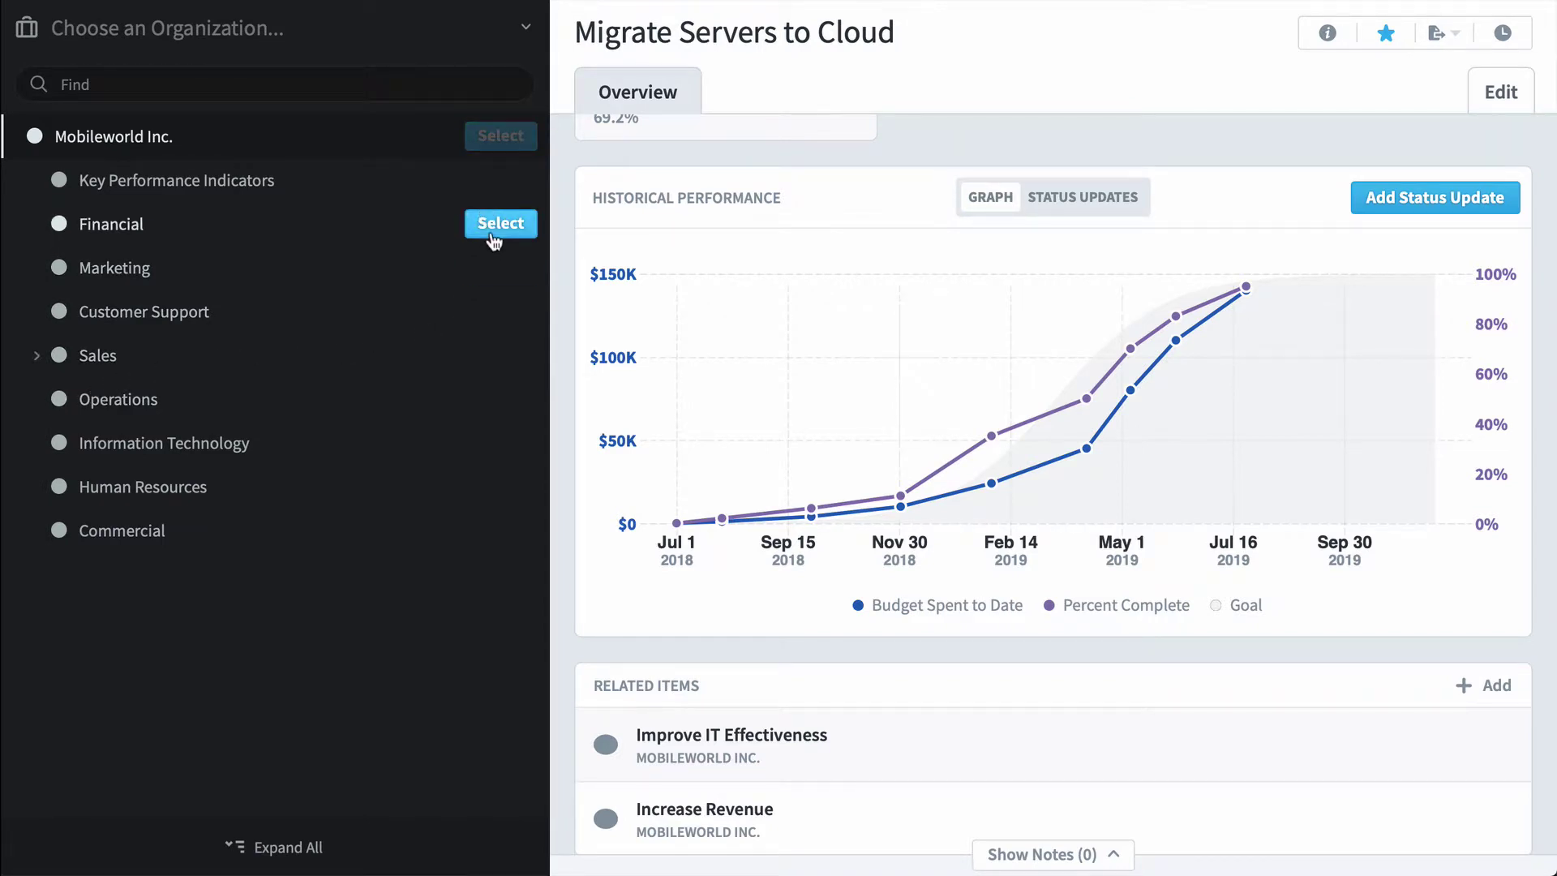
pyautogui.click(500, 224)
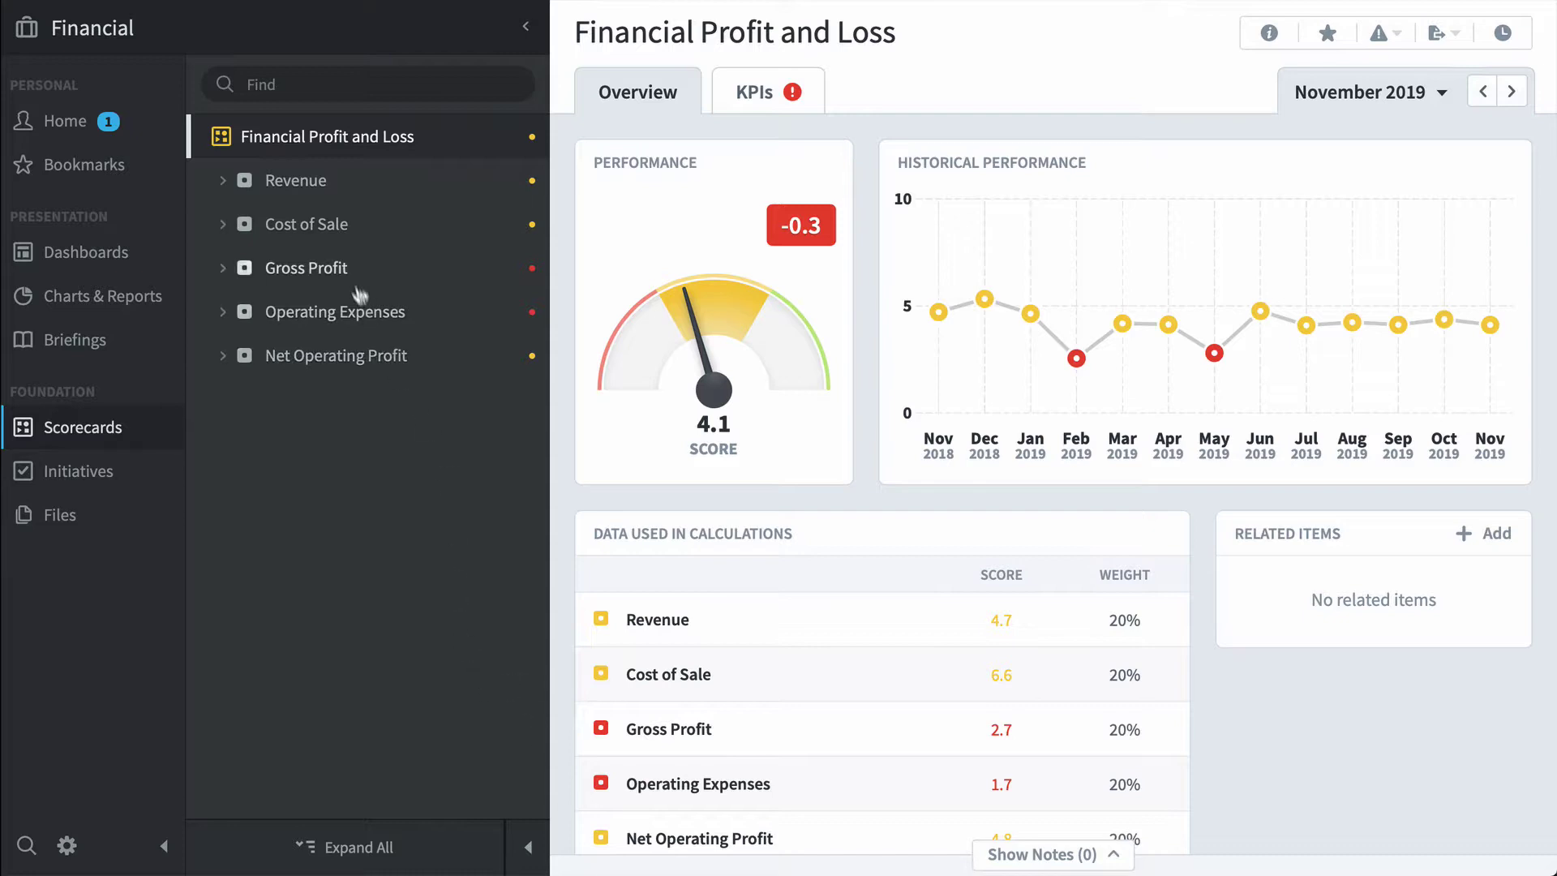
pyautogui.click(317, 189)
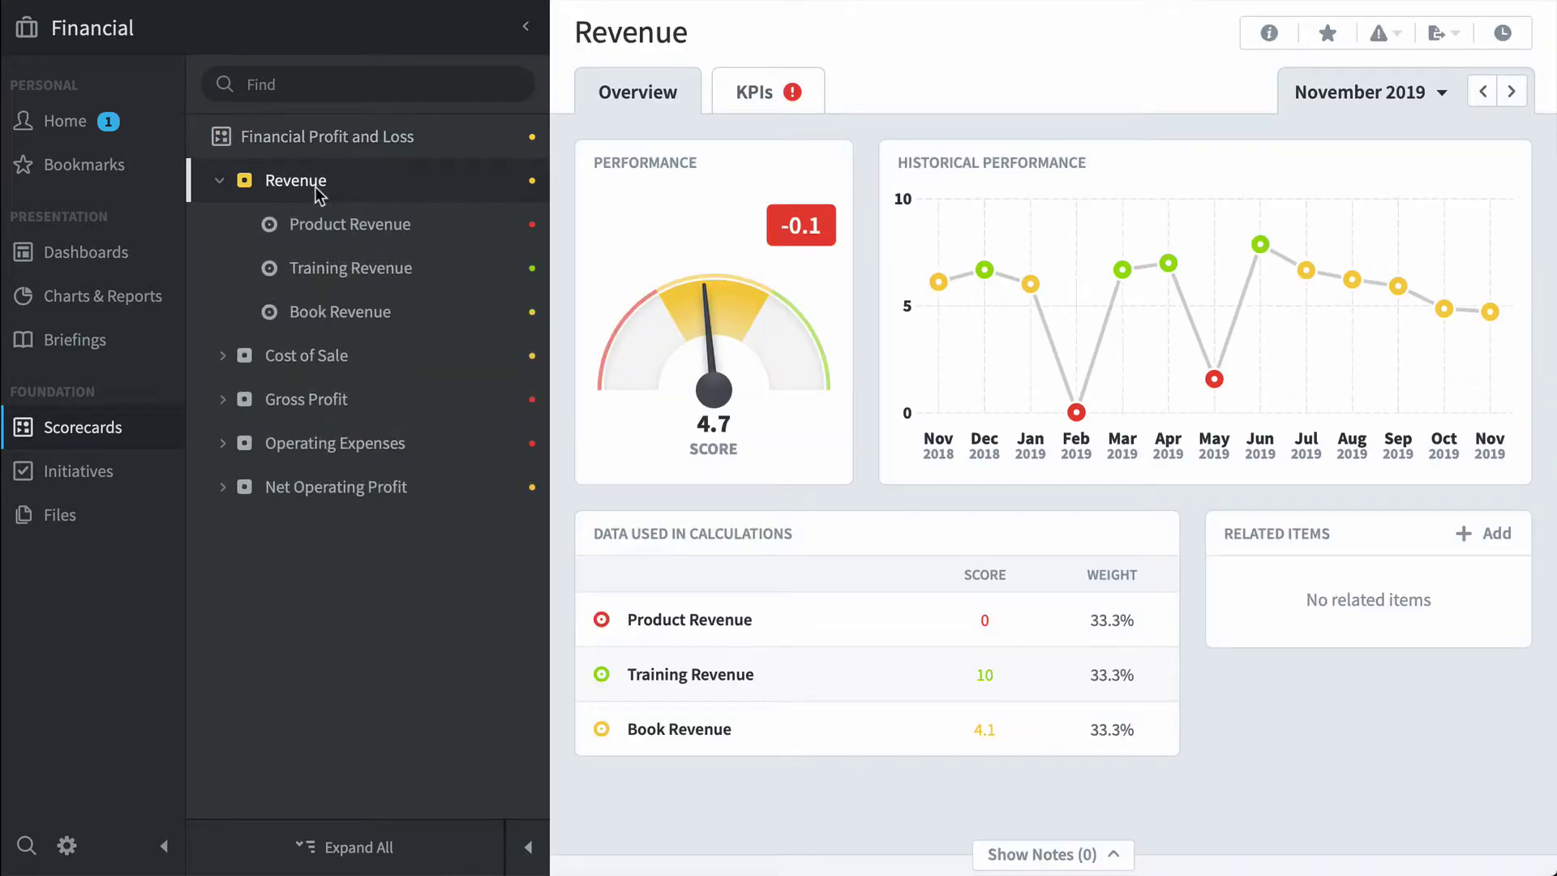
pyautogui.click(338, 229)
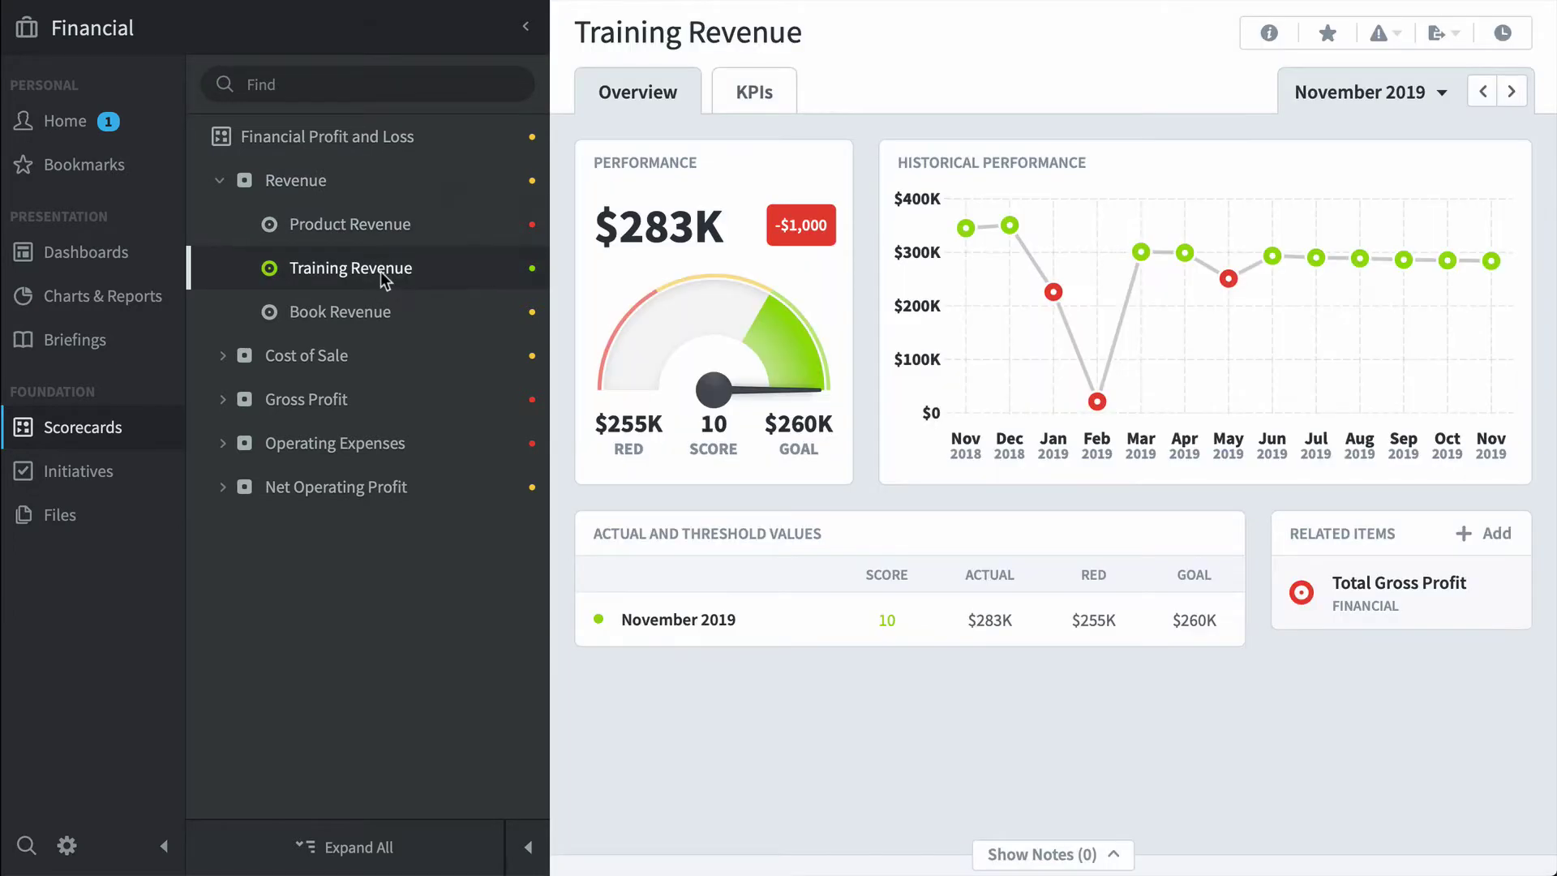
pyautogui.click(370, 313)
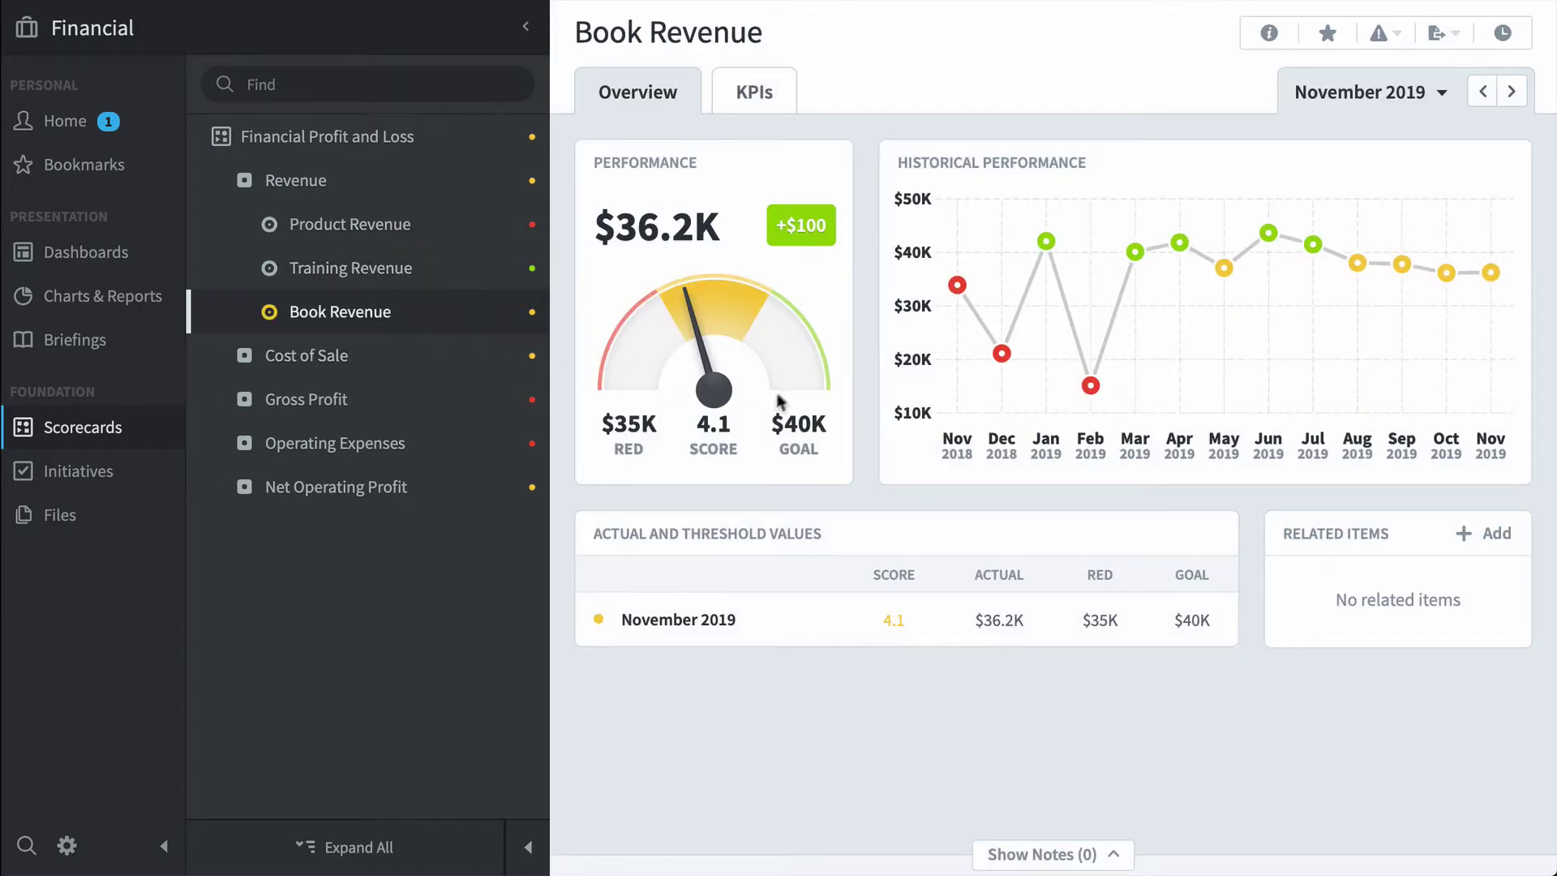
pyautogui.moveTo(1026, 316)
# Switch to the Mobileworld Inc. scorecard and view Product Revenue and Training Revenue under the Financial perspective's Increase Revenue objective
pyautogui.click(258, 52)
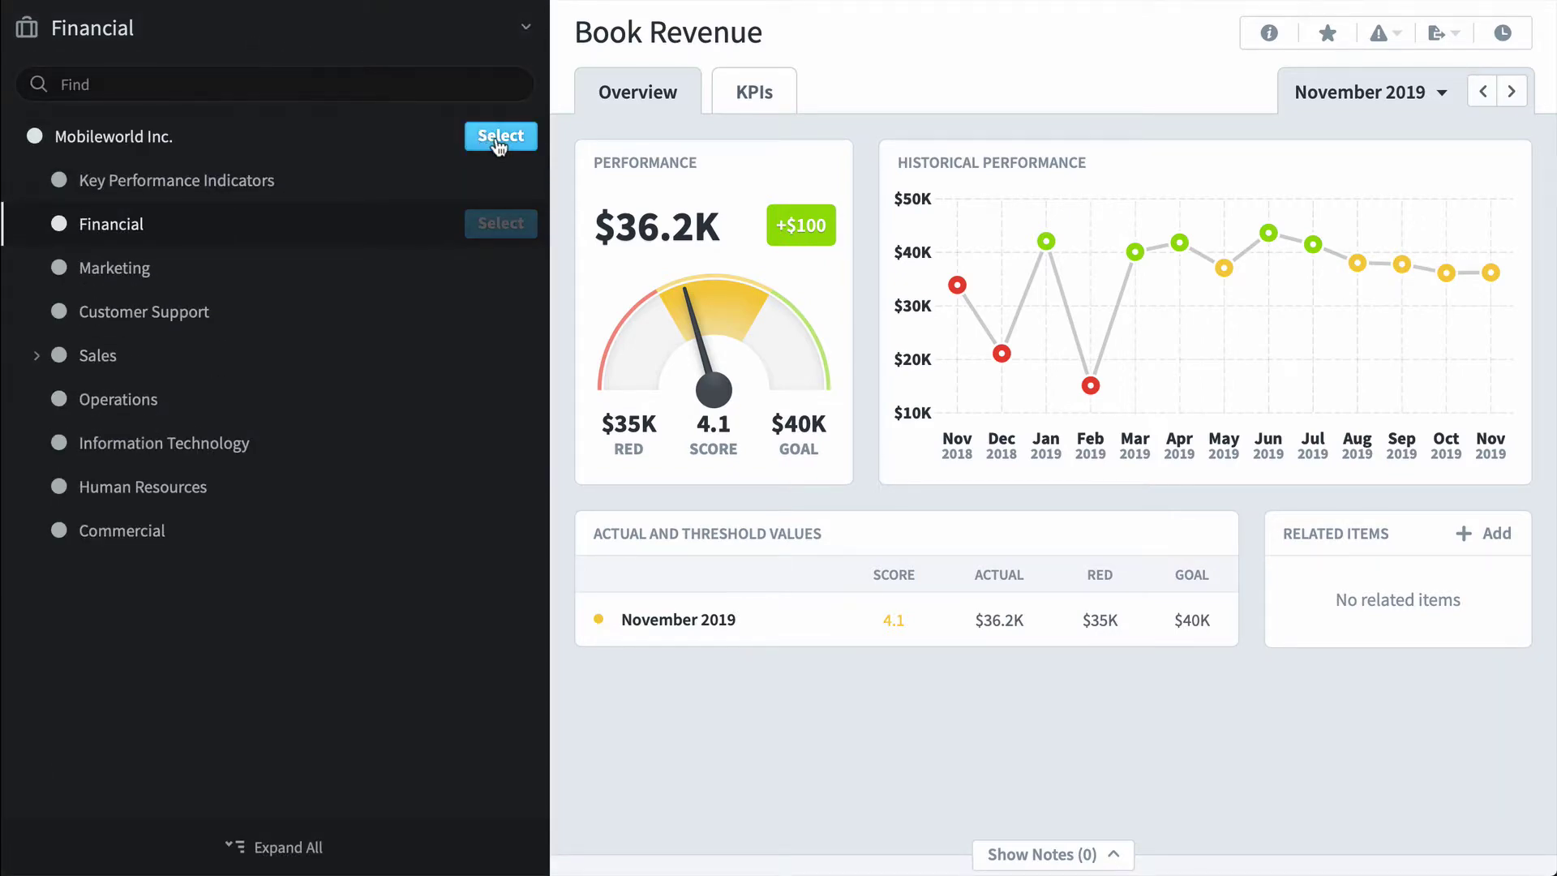
pyautogui.click(498, 139)
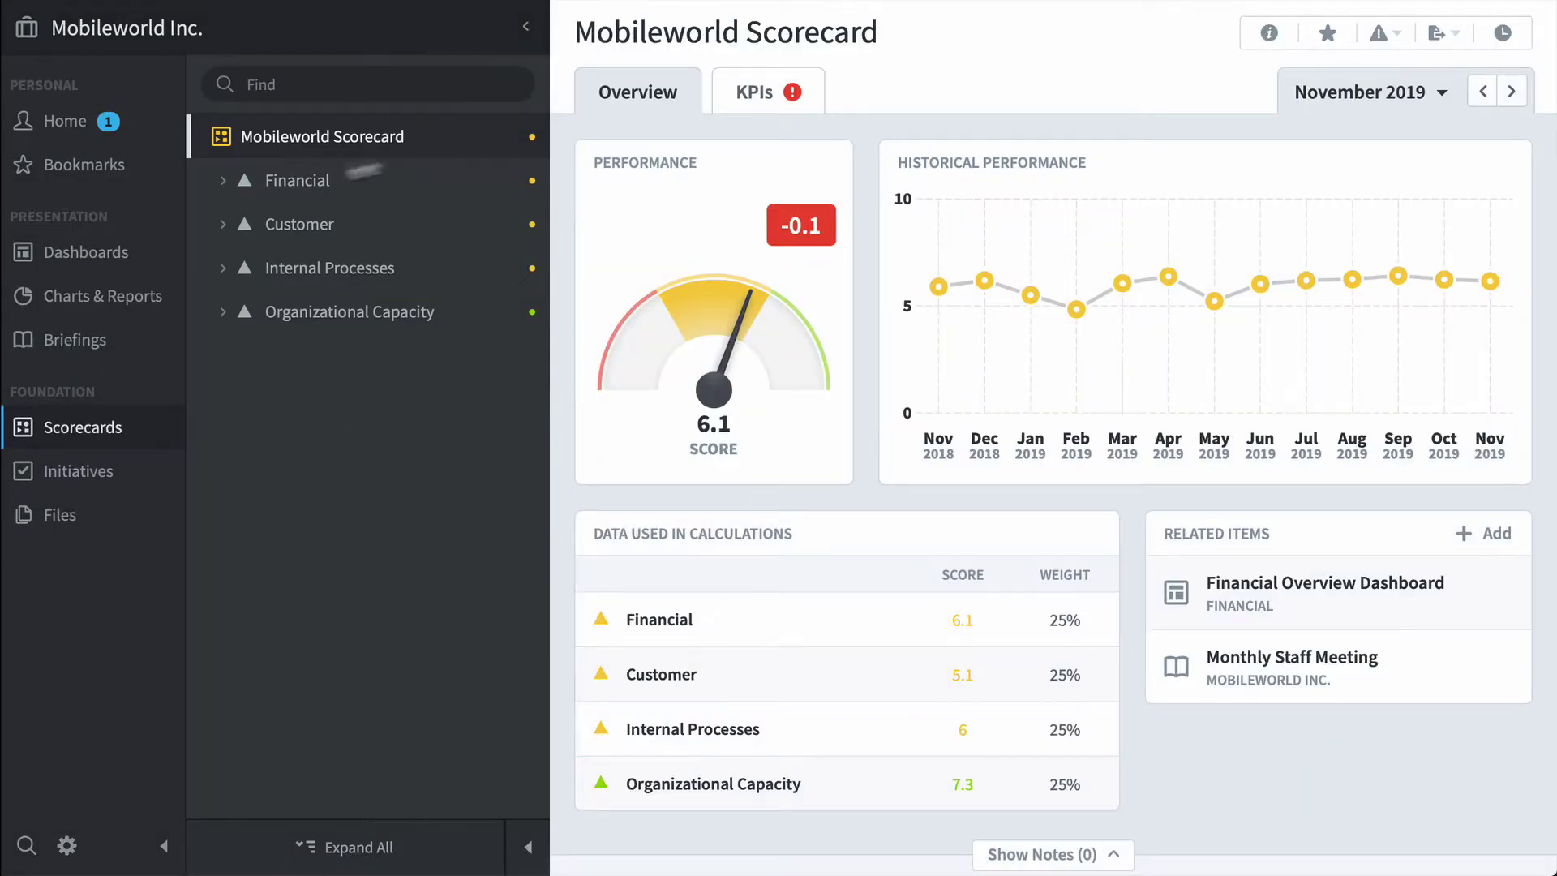
pyautogui.click(301, 185)
pyautogui.click(351, 225)
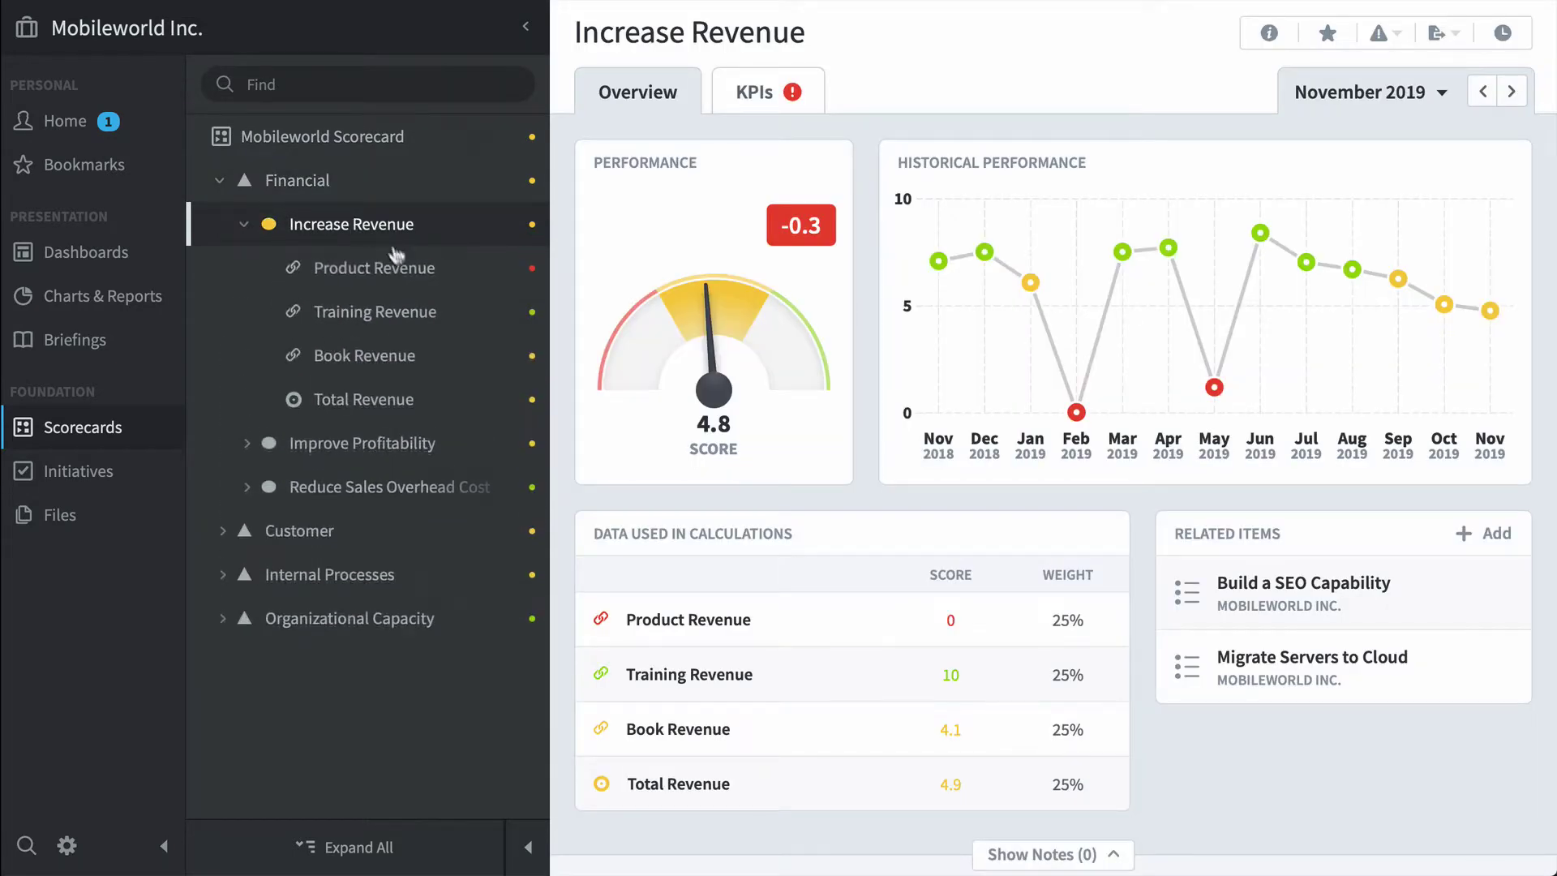
pyautogui.click(406, 269)
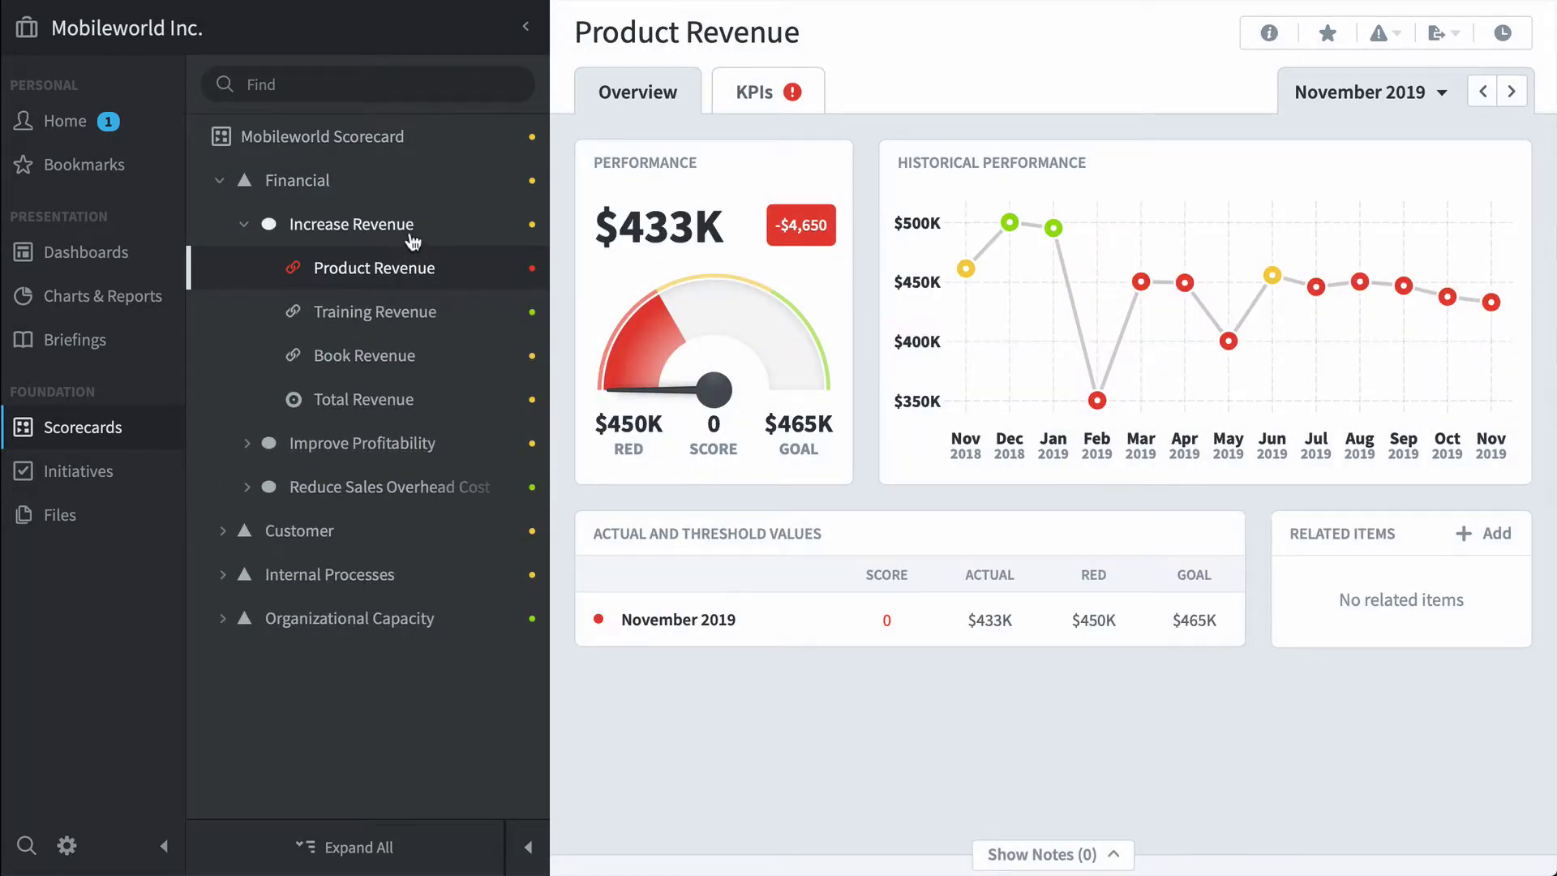
pyautogui.click(411, 312)
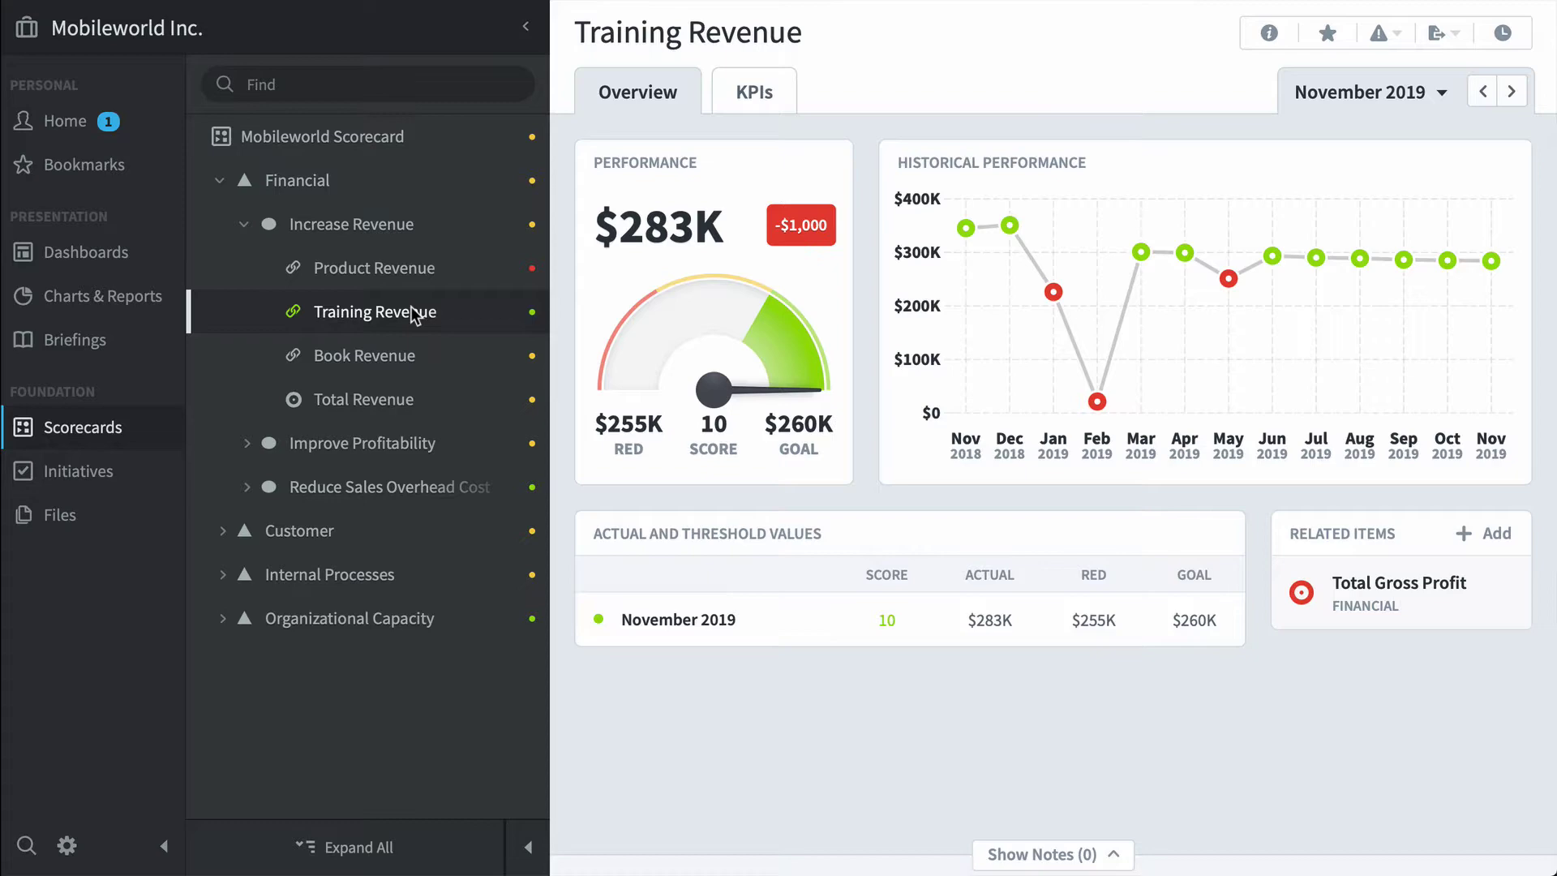
# Drill down the Customer perspective through Improve Customer Satisfaction to the Customer Satisfaction Survey KPI
pyautogui.click(328, 533)
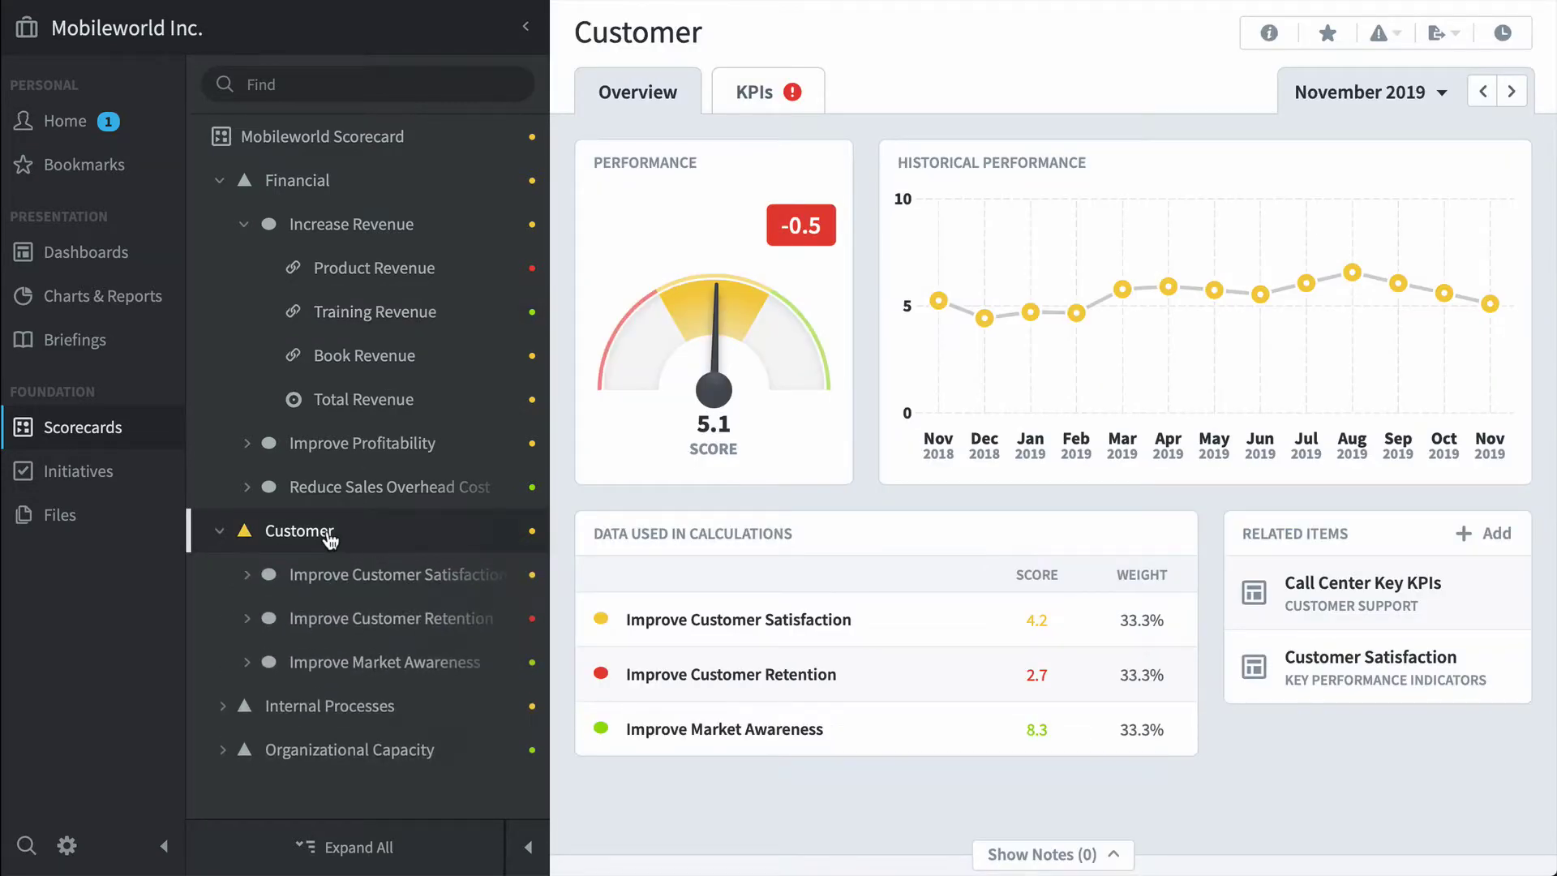
pyautogui.click(403, 575)
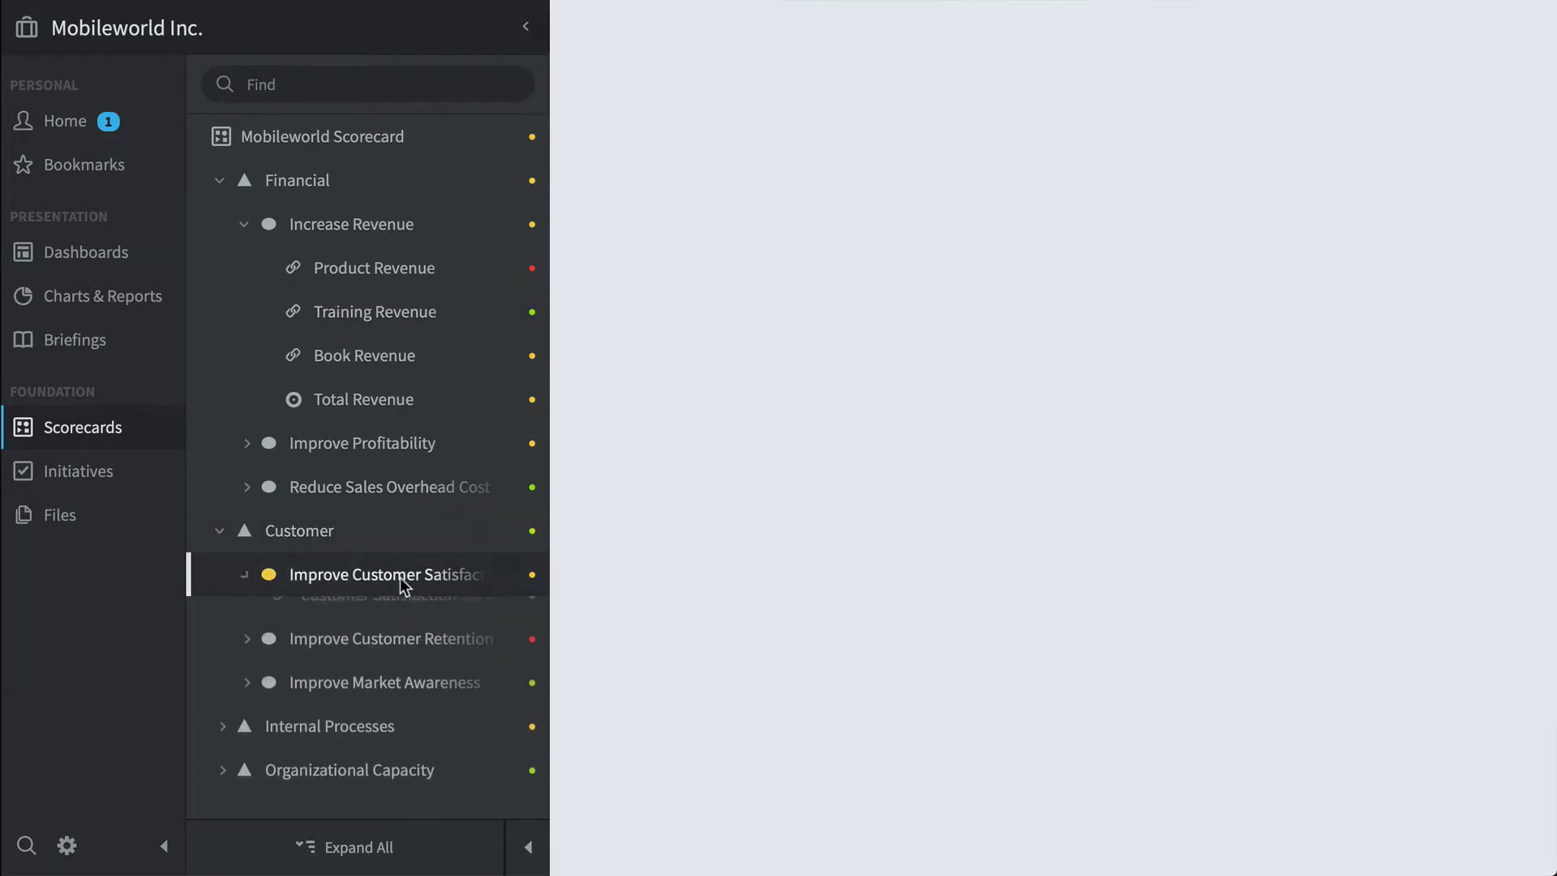
pyautogui.click(409, 618)
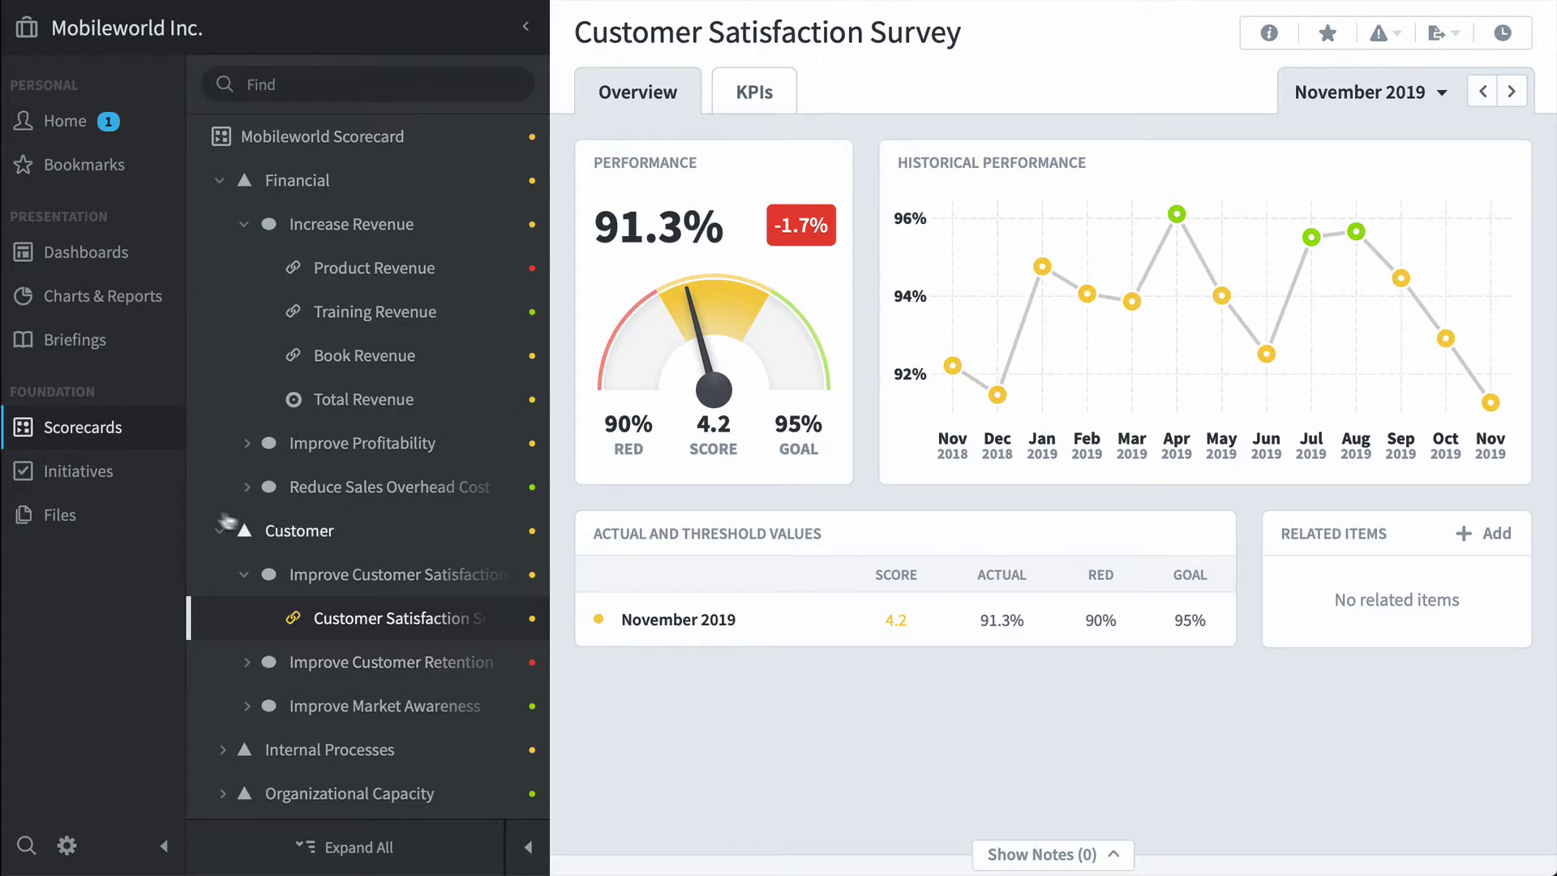
# Open the Mobileworld Inc. initiatives and view the Build a SEO Capability overview
pyautogui.click(99, 485)
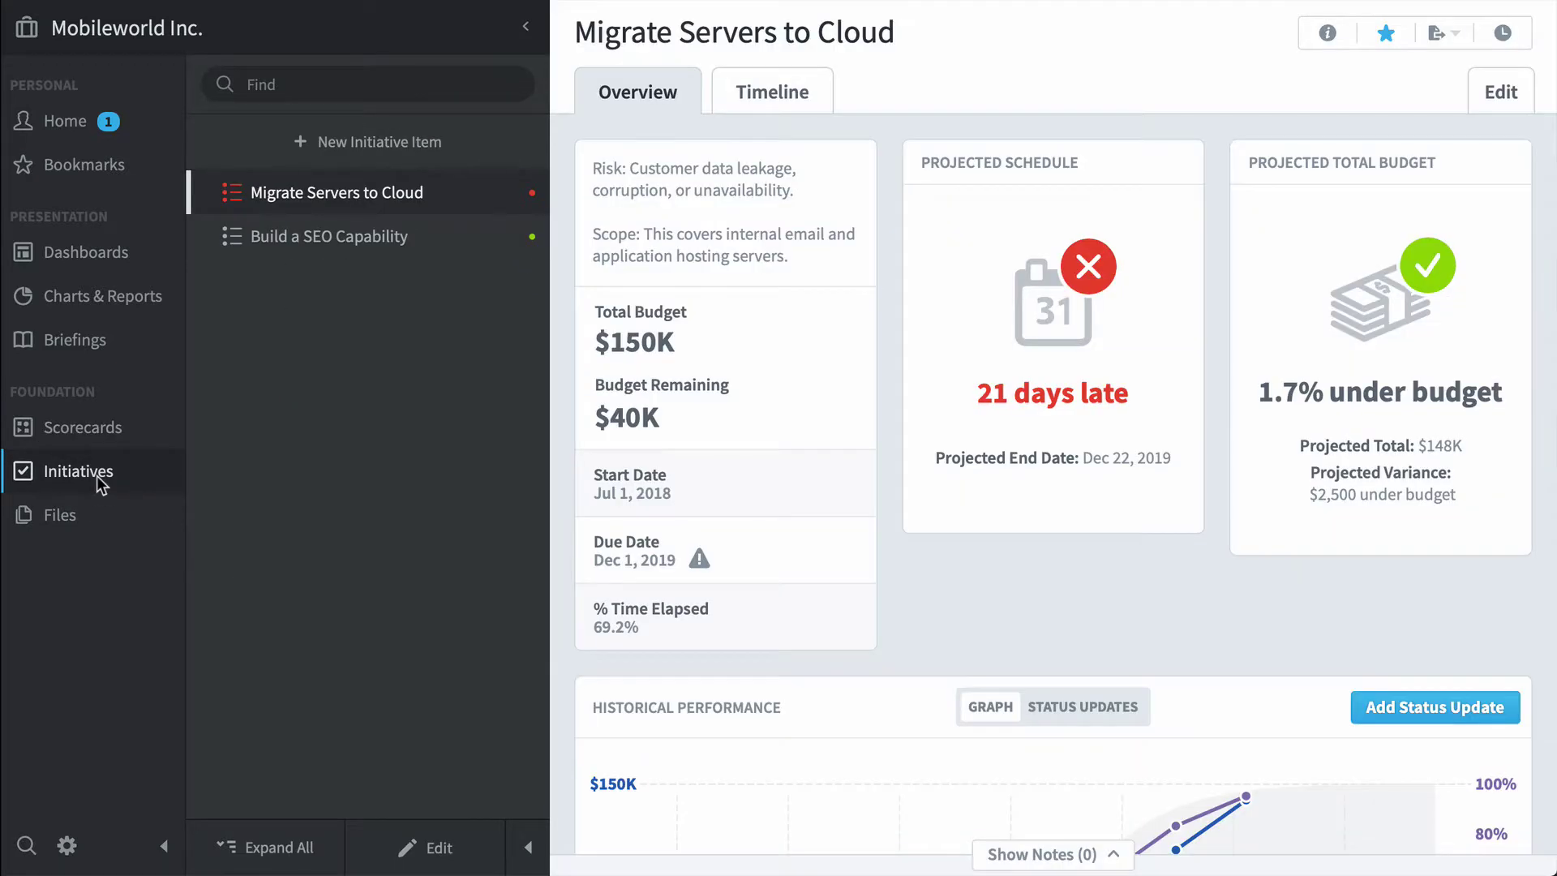
pyautogui.click(334, 239)
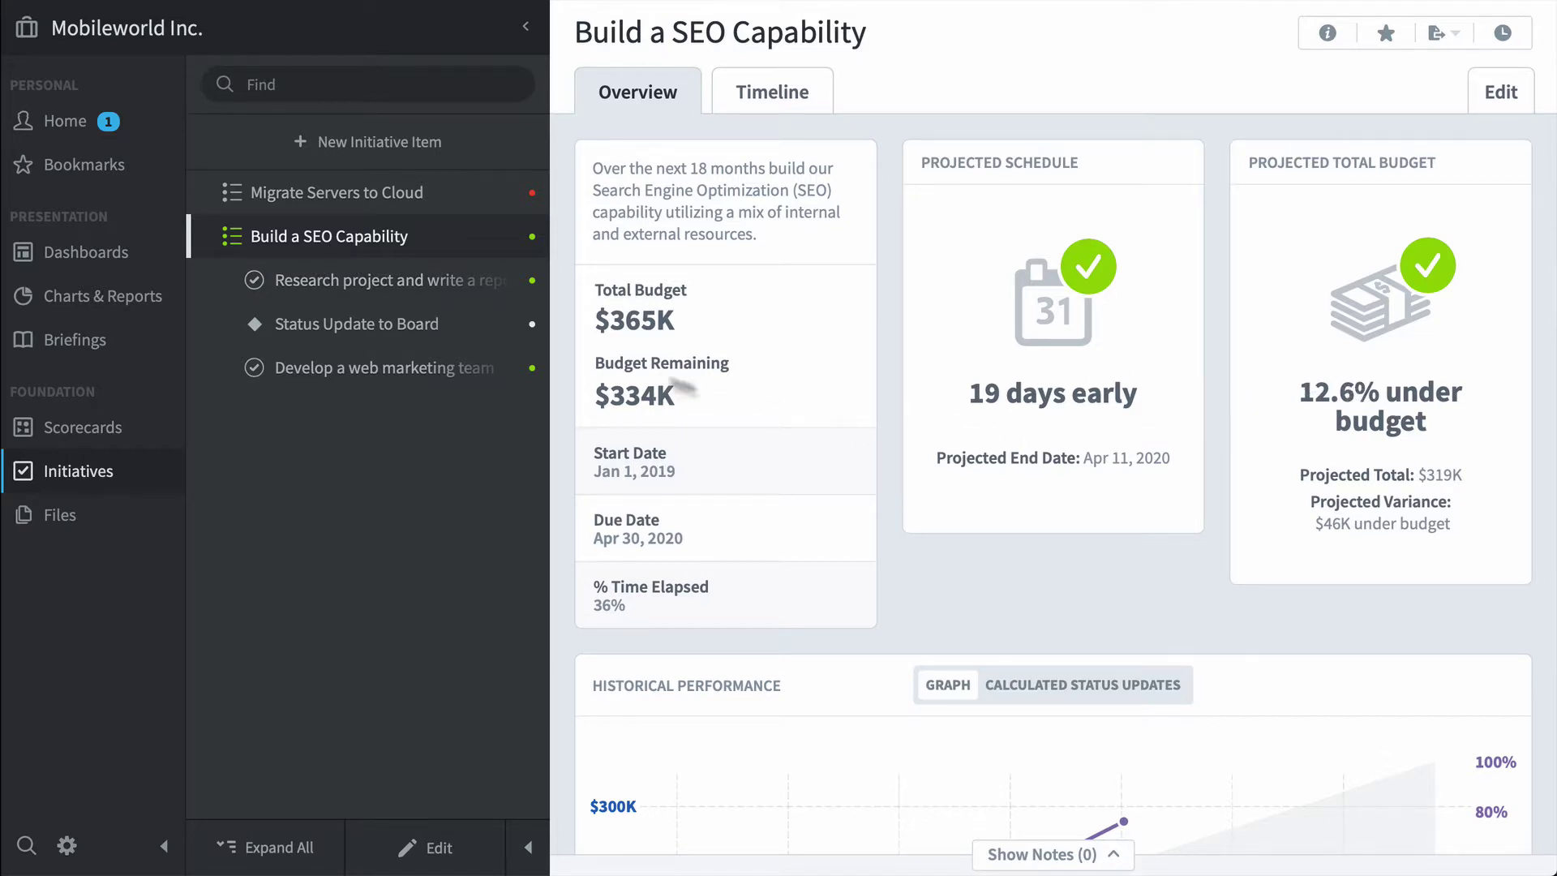
# View the Research project and write a report and Develop a web marketing team tasks, returning to the Build a SEO Capability overview
pyautogui.click(408, 288)
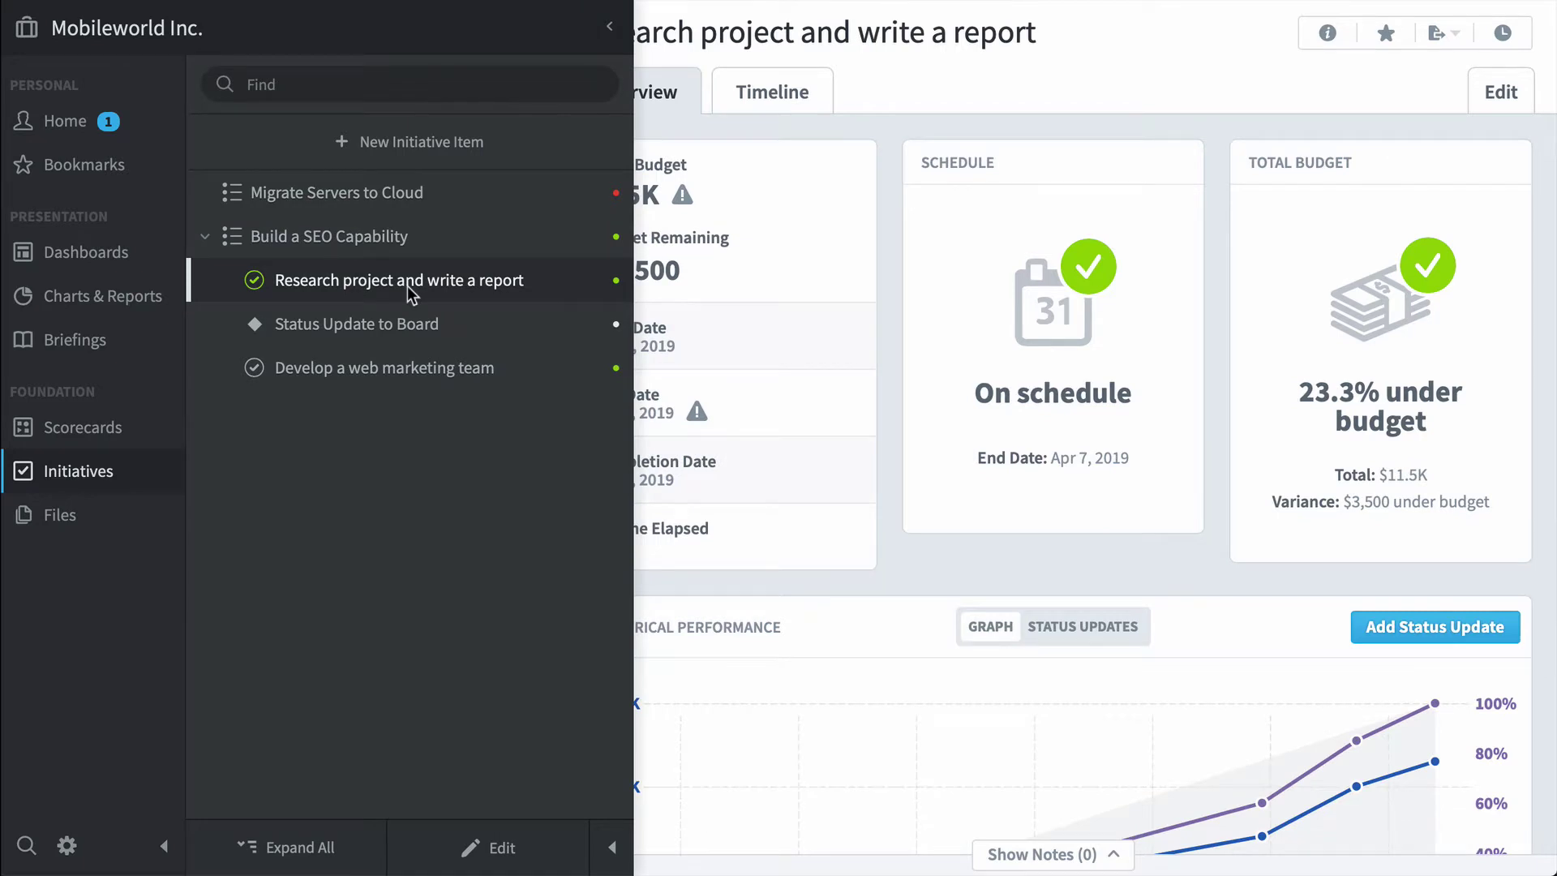
pyautogui.click(423, 380)
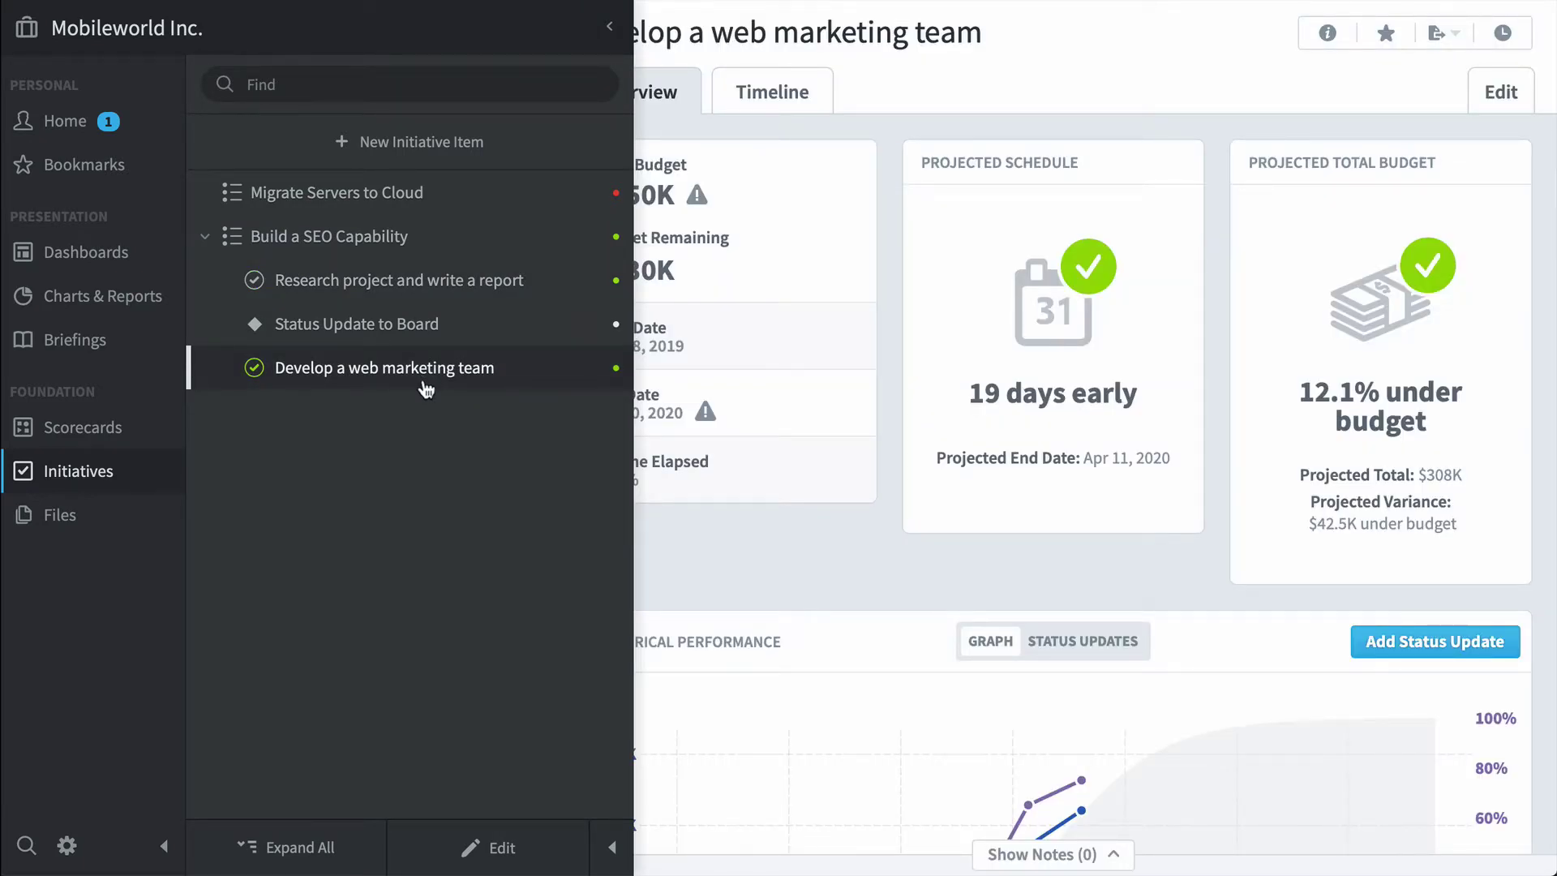
pyautogui.click(413, 242)
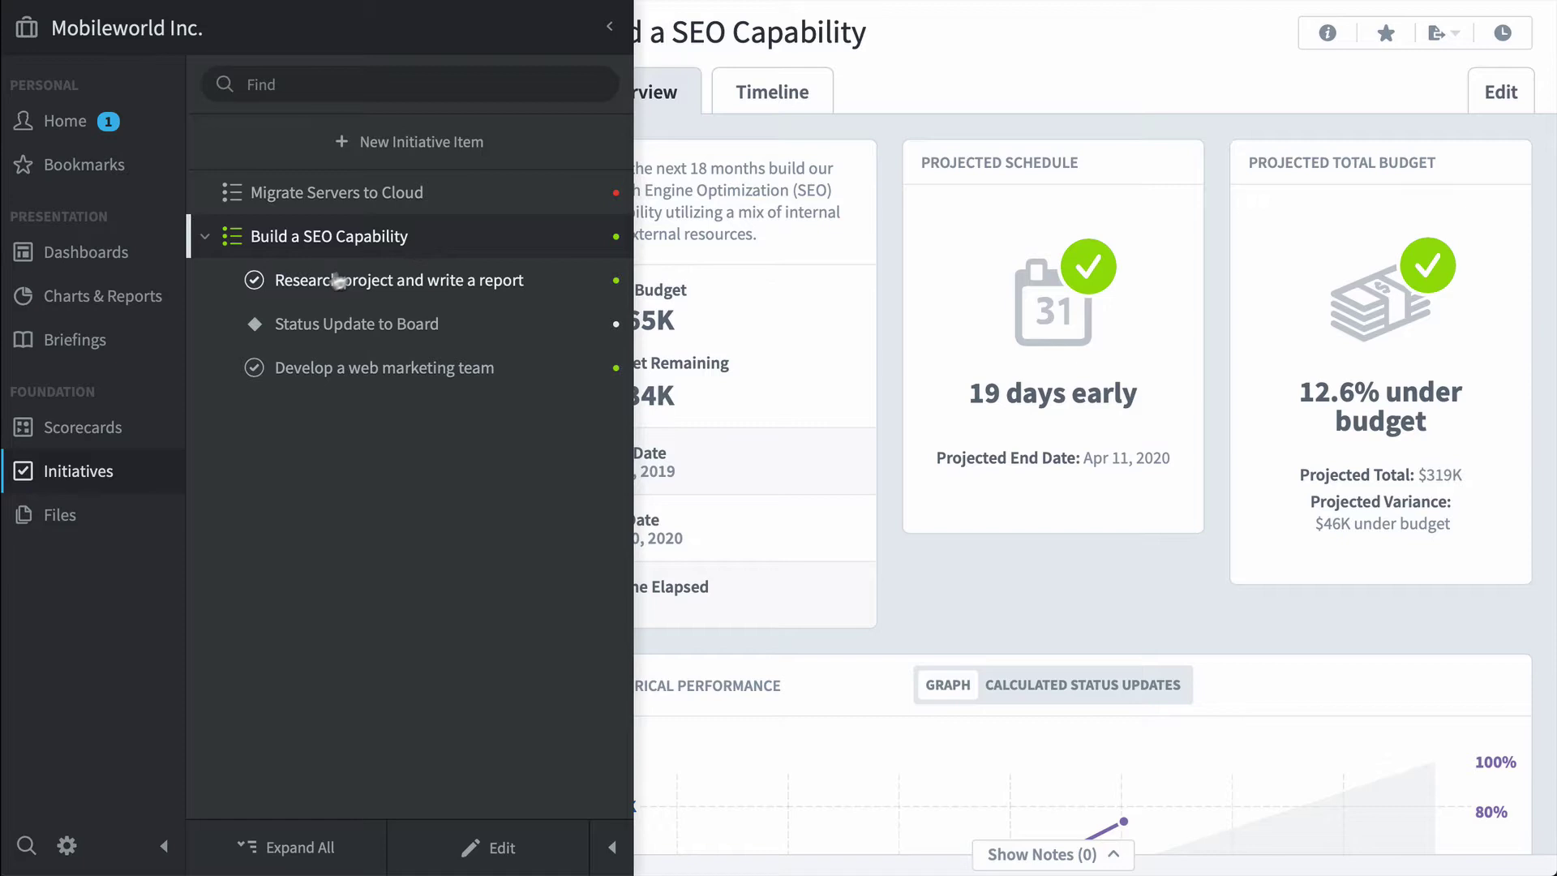
# Open the organization's files and view the Logging In user guide and the Logo file
pyautogui.click(71, 516)
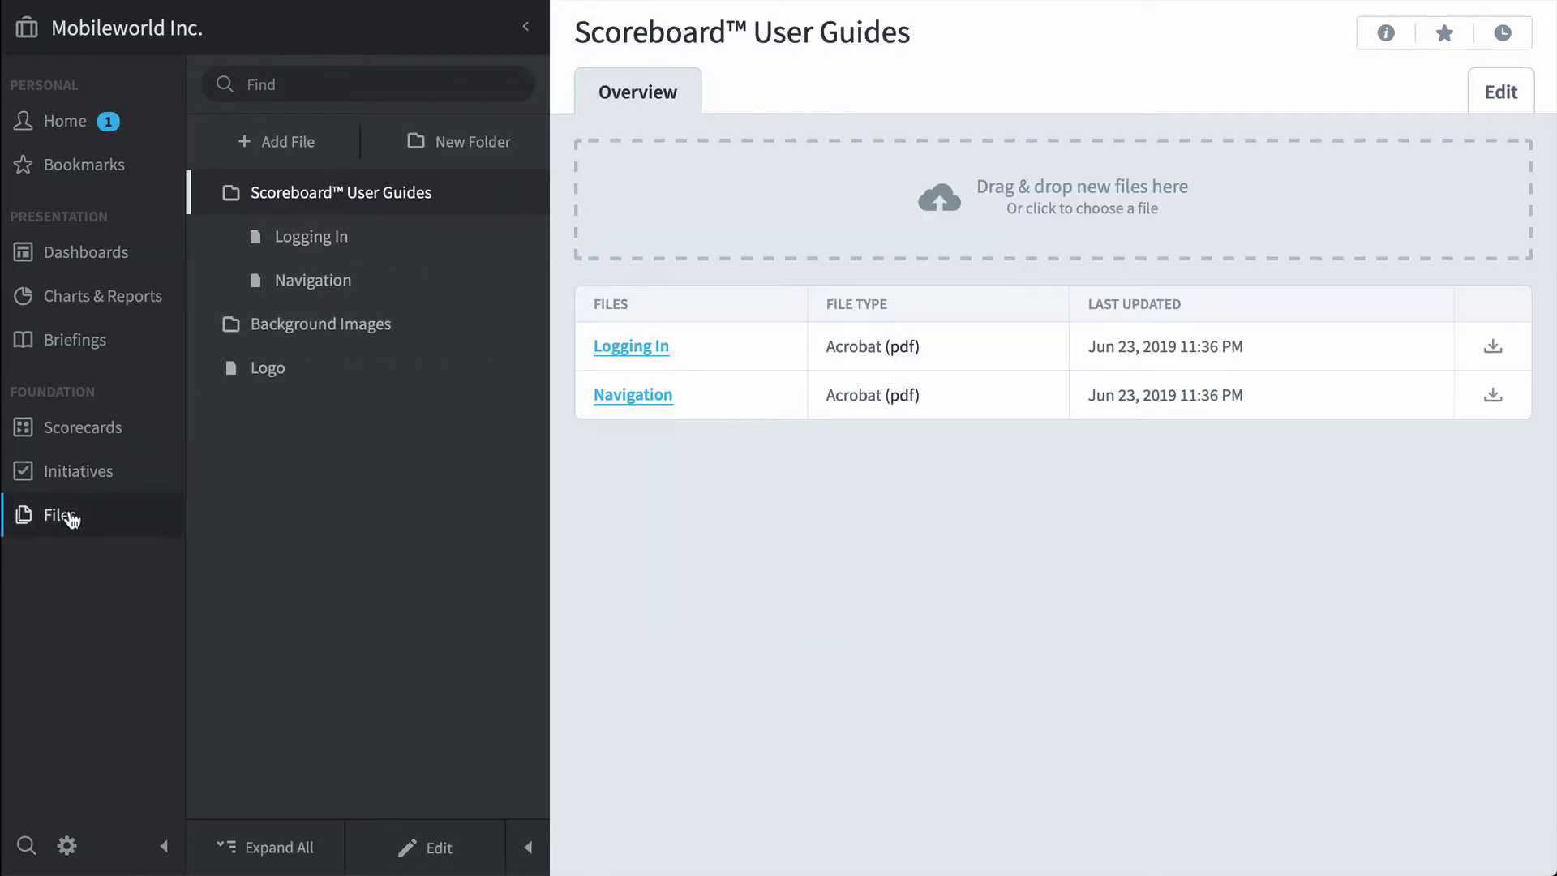
pyautogui.click(363, 243)
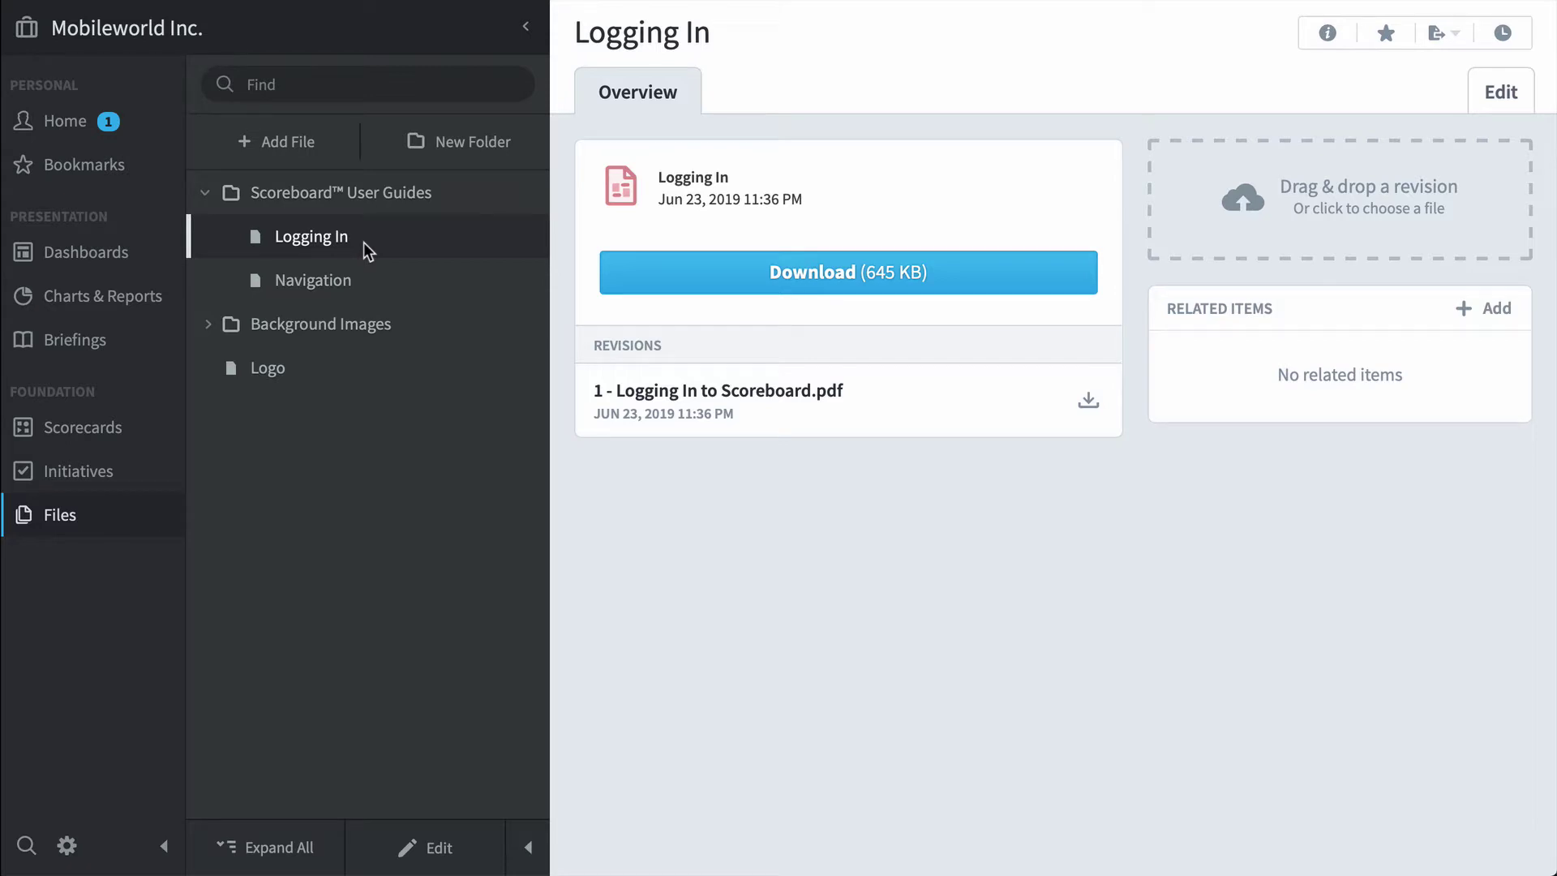
pyautogui.click(335, 378)
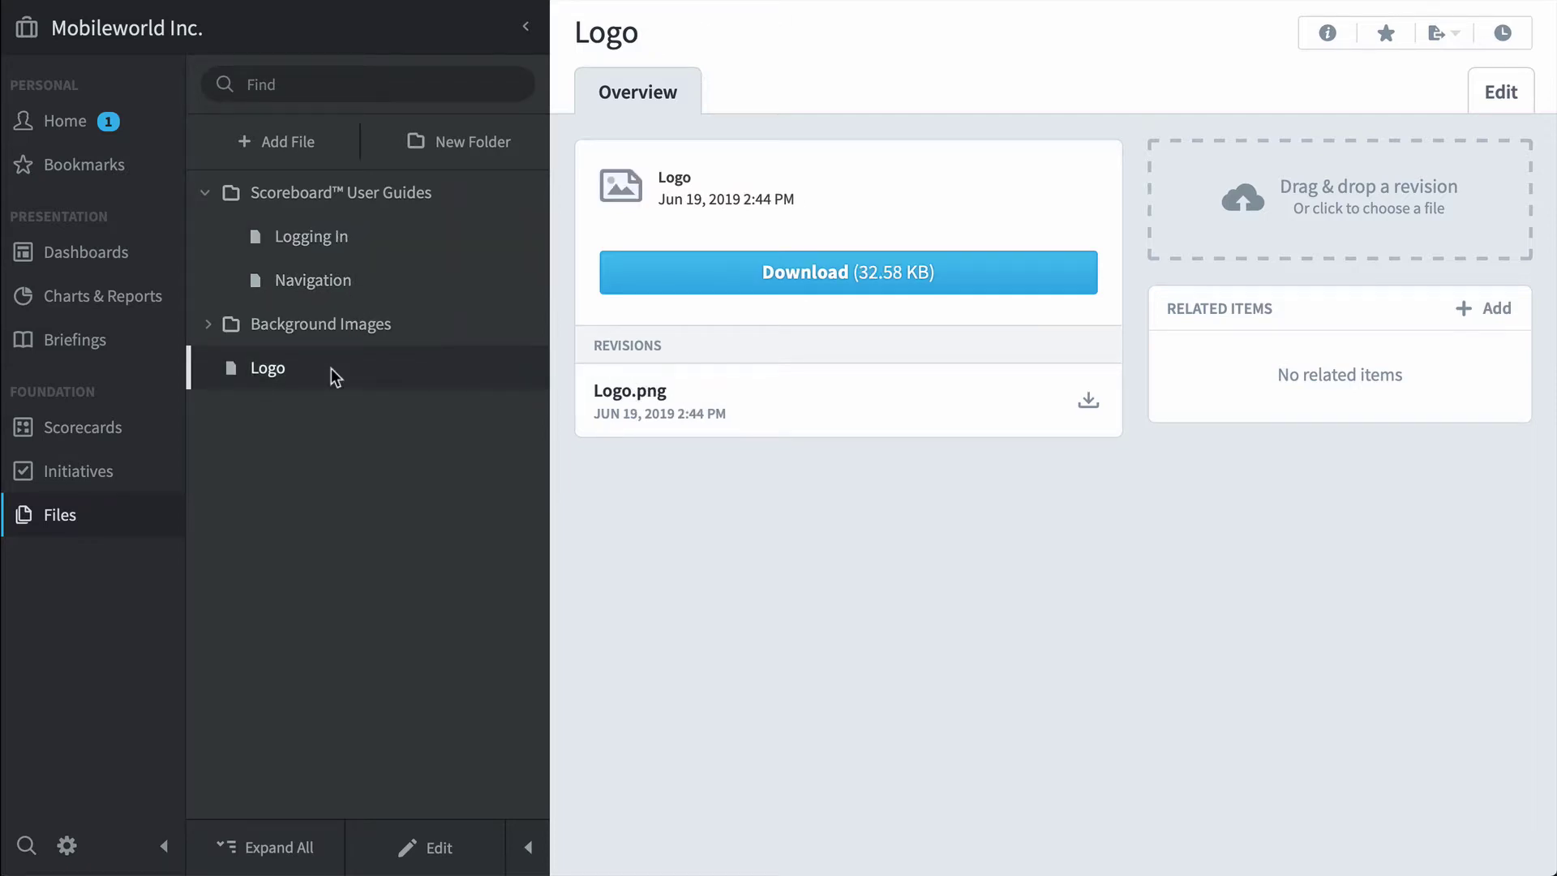
# View the Sales vs. Expenses and KPI History dashboards, stepping KPI History back one period and forward again to November 2019
pyautogui.click(112, 257)
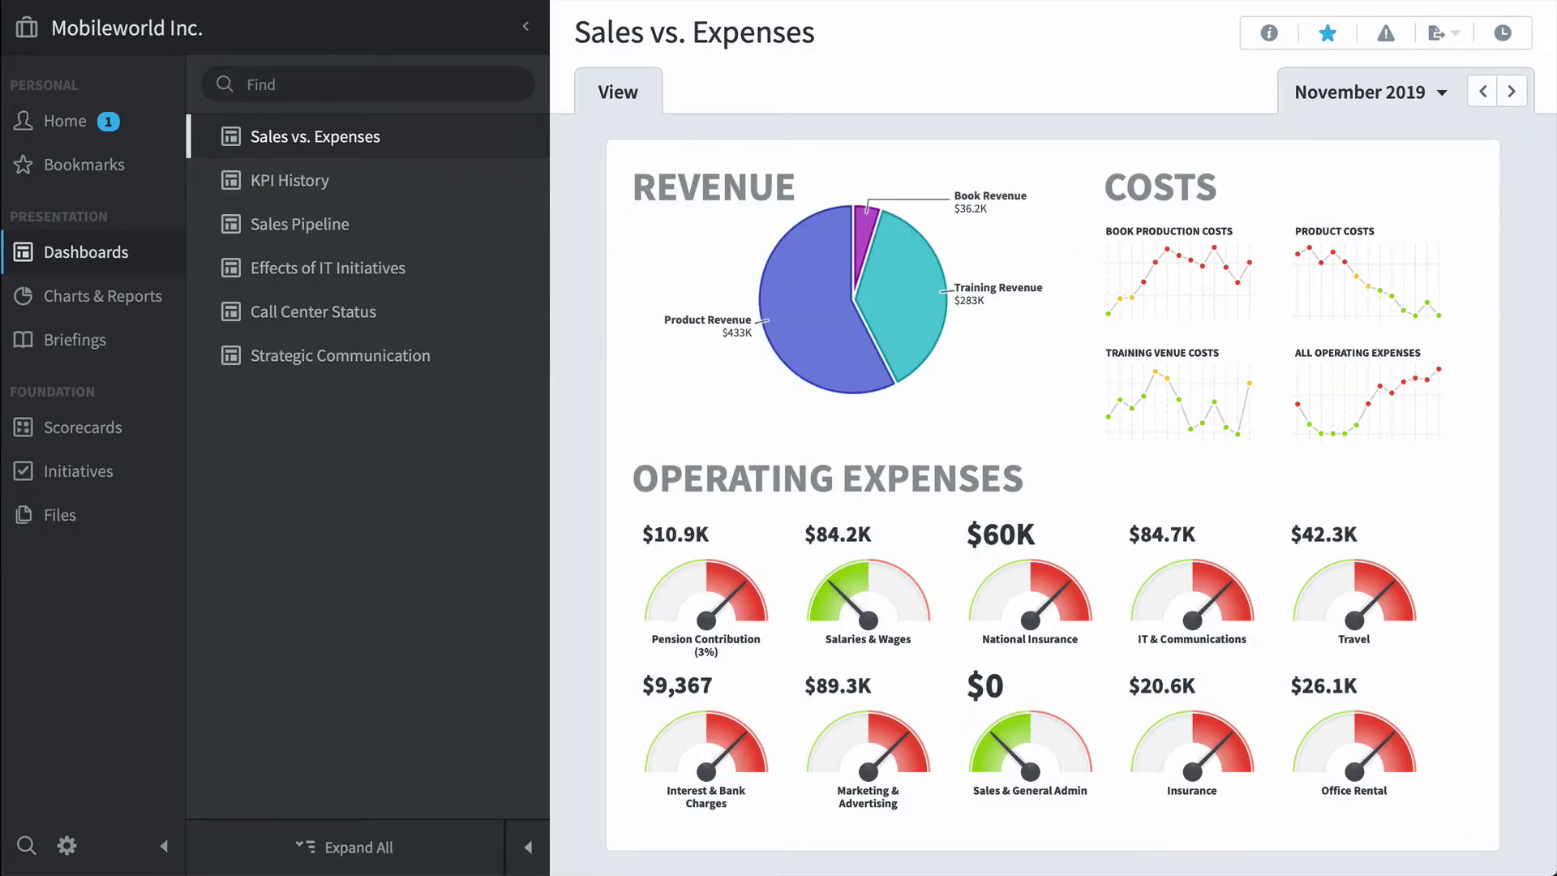
pyautogui.click(319, 188)
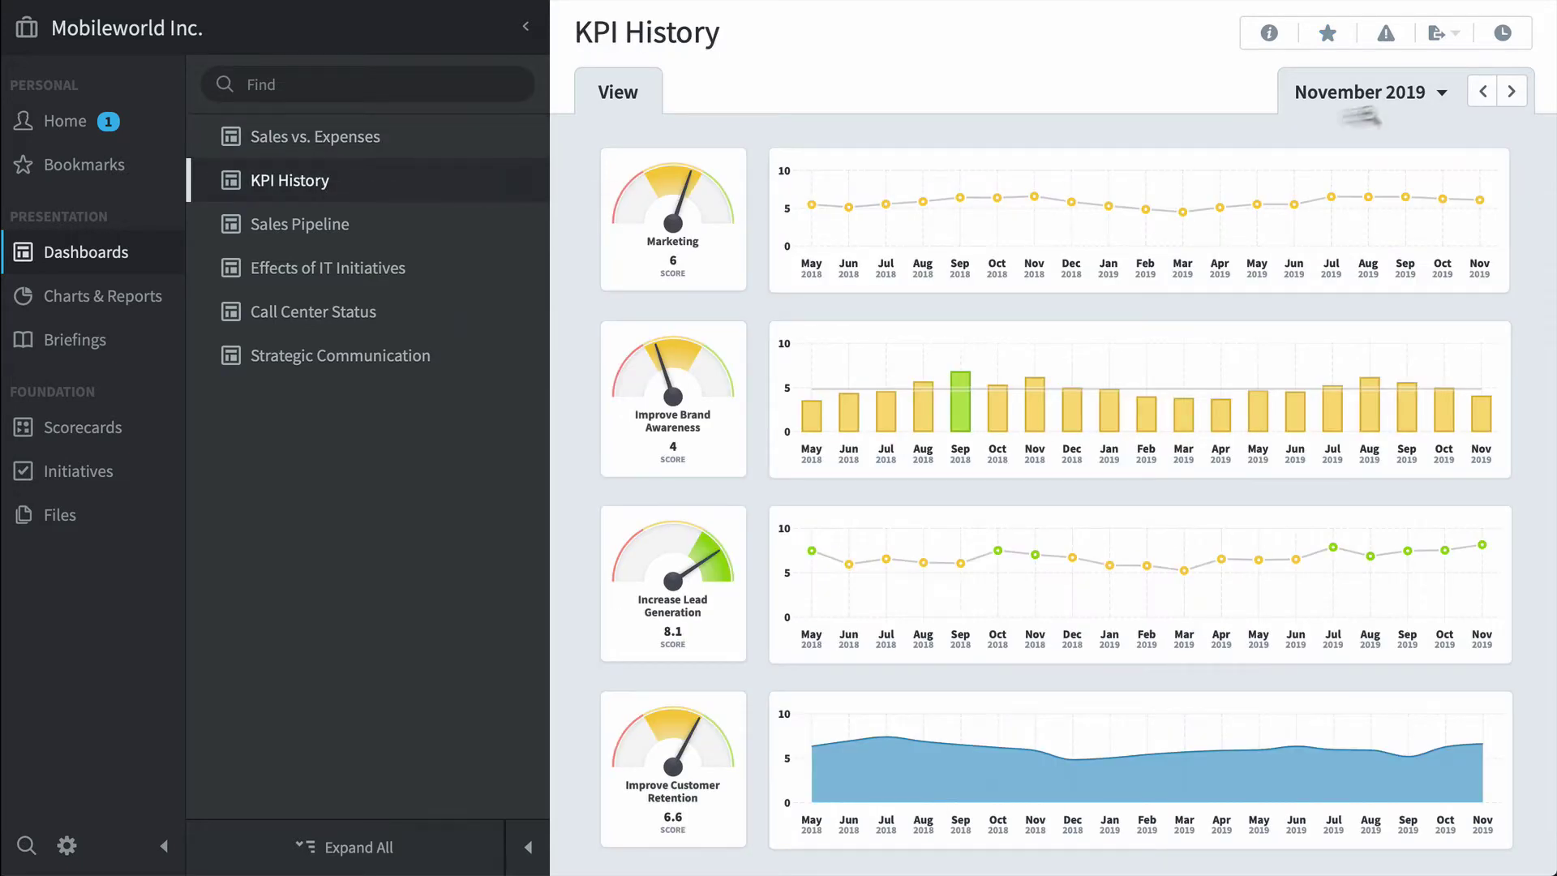
pyautogui.click(1483, 93)
pyautogui.click(1511, 92)
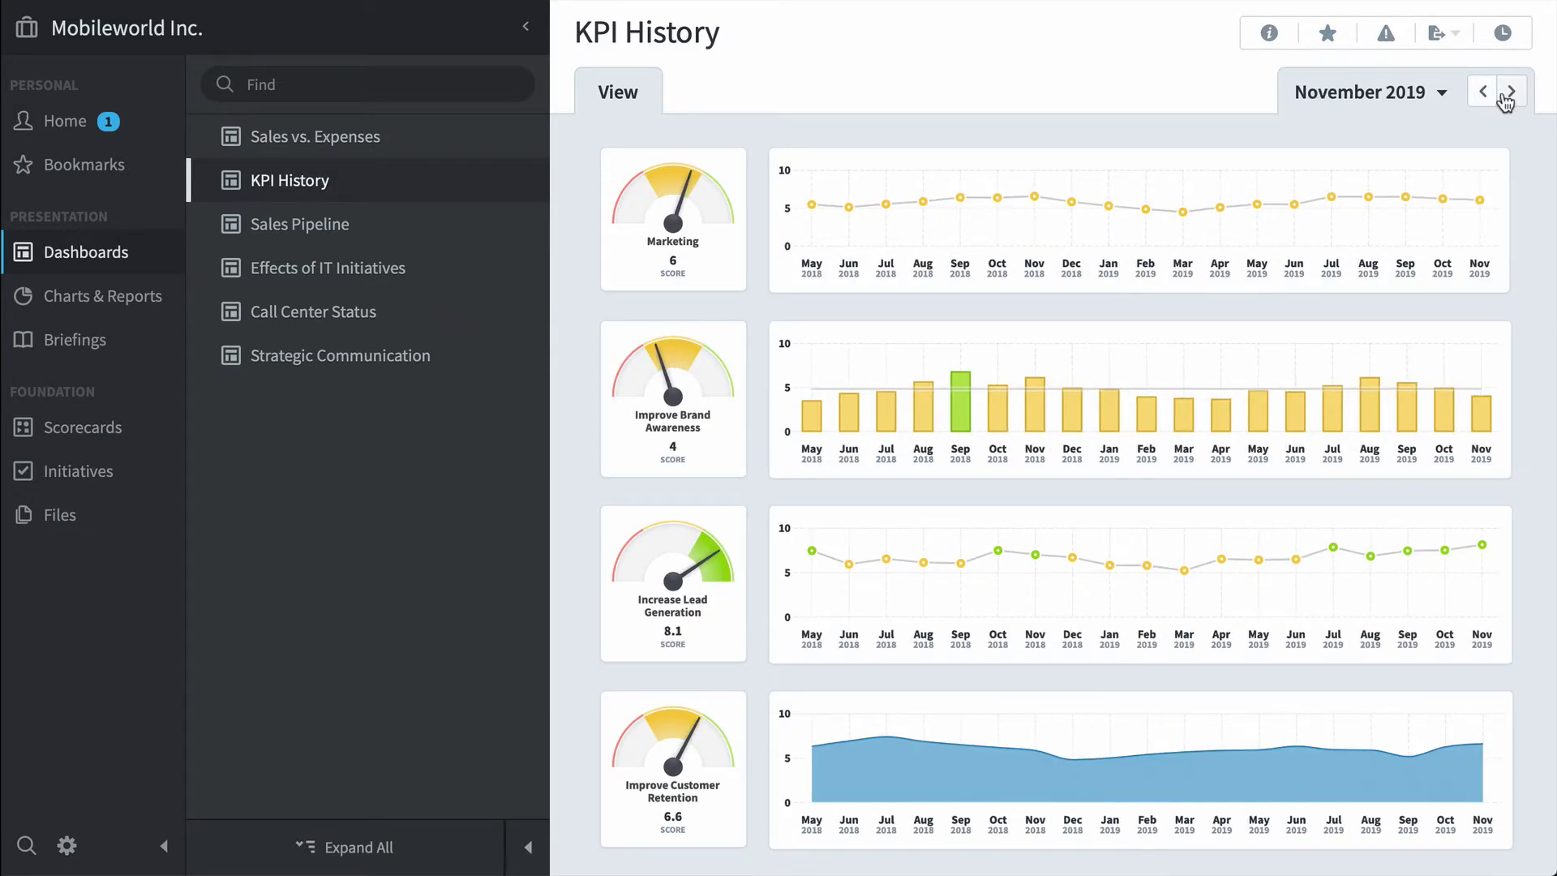
# Open the Call Center Status dashboard and zoom in on its Call Center Commute Times map
pyautogui.click(386, 312)
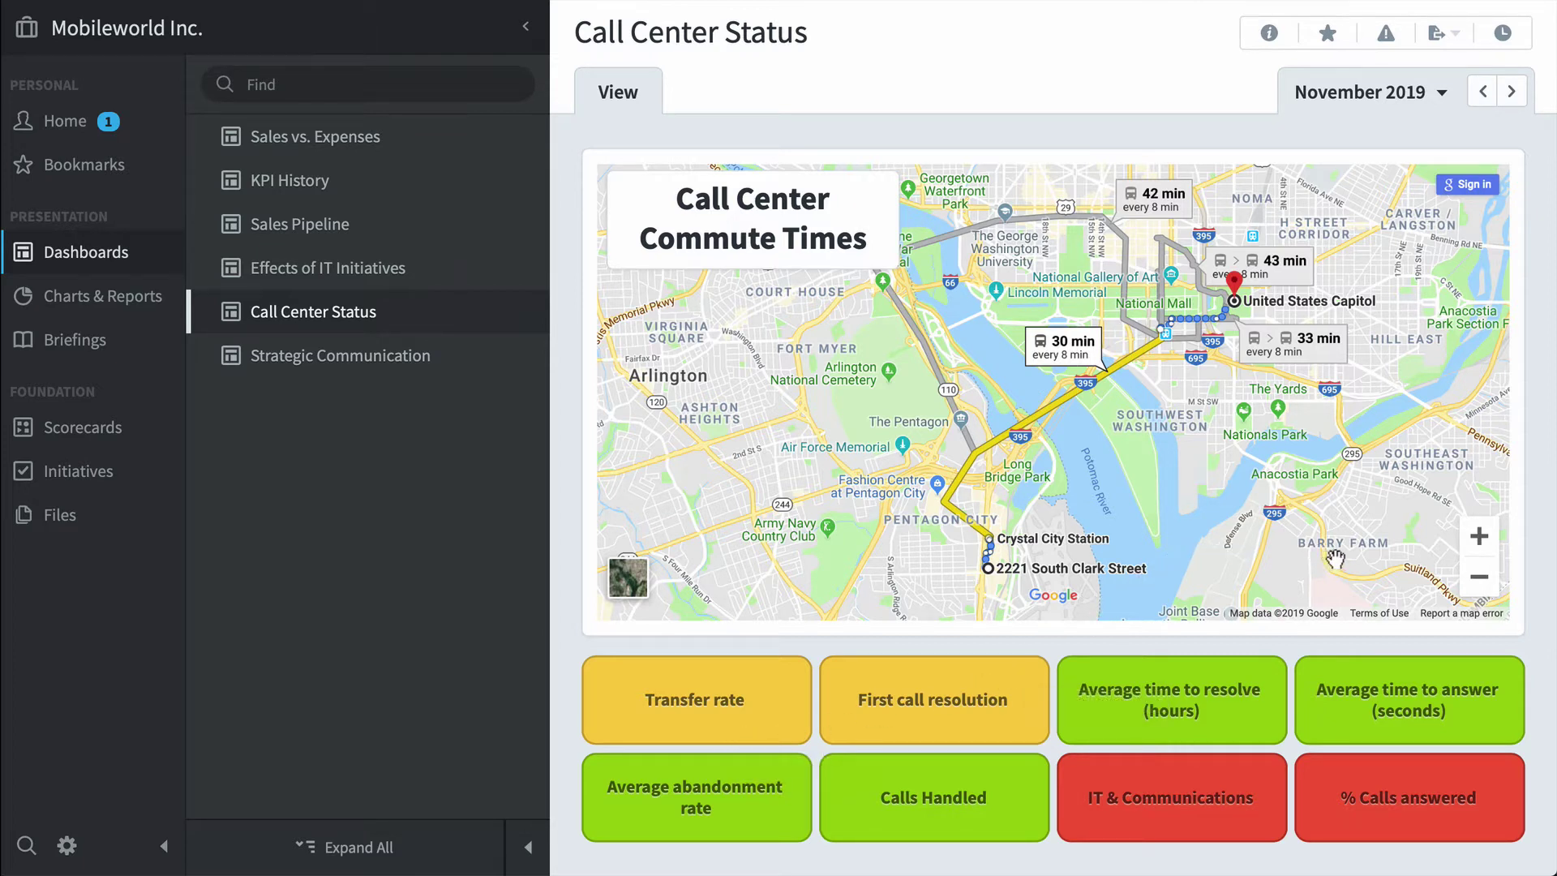
pyautogui.click(1478, 538)
pyautogui.click(1477, 539)
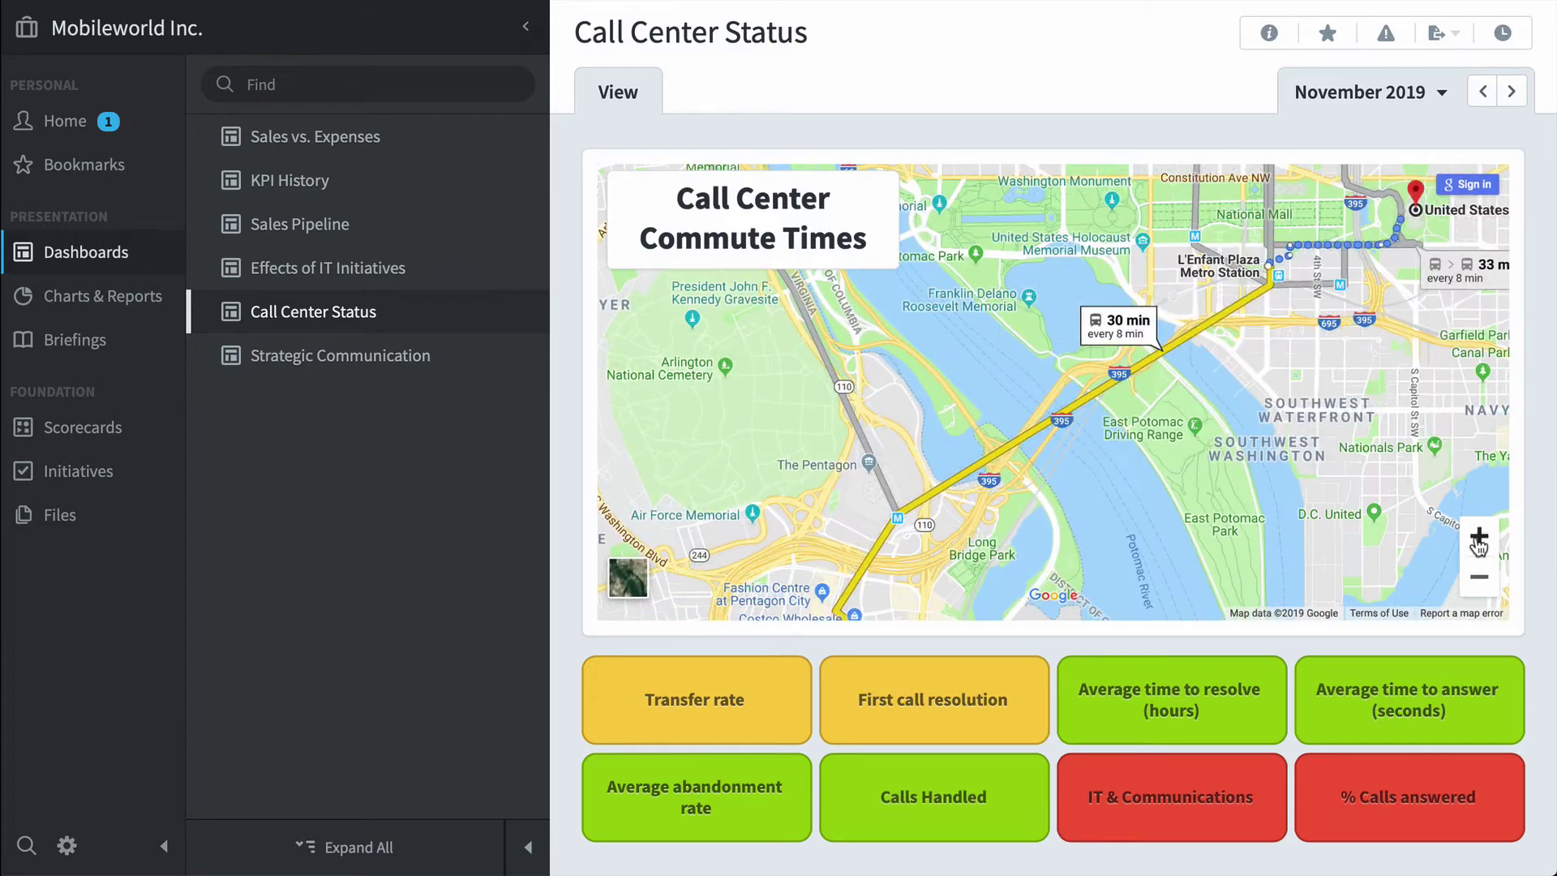
pyautogui.click(1478, 542)
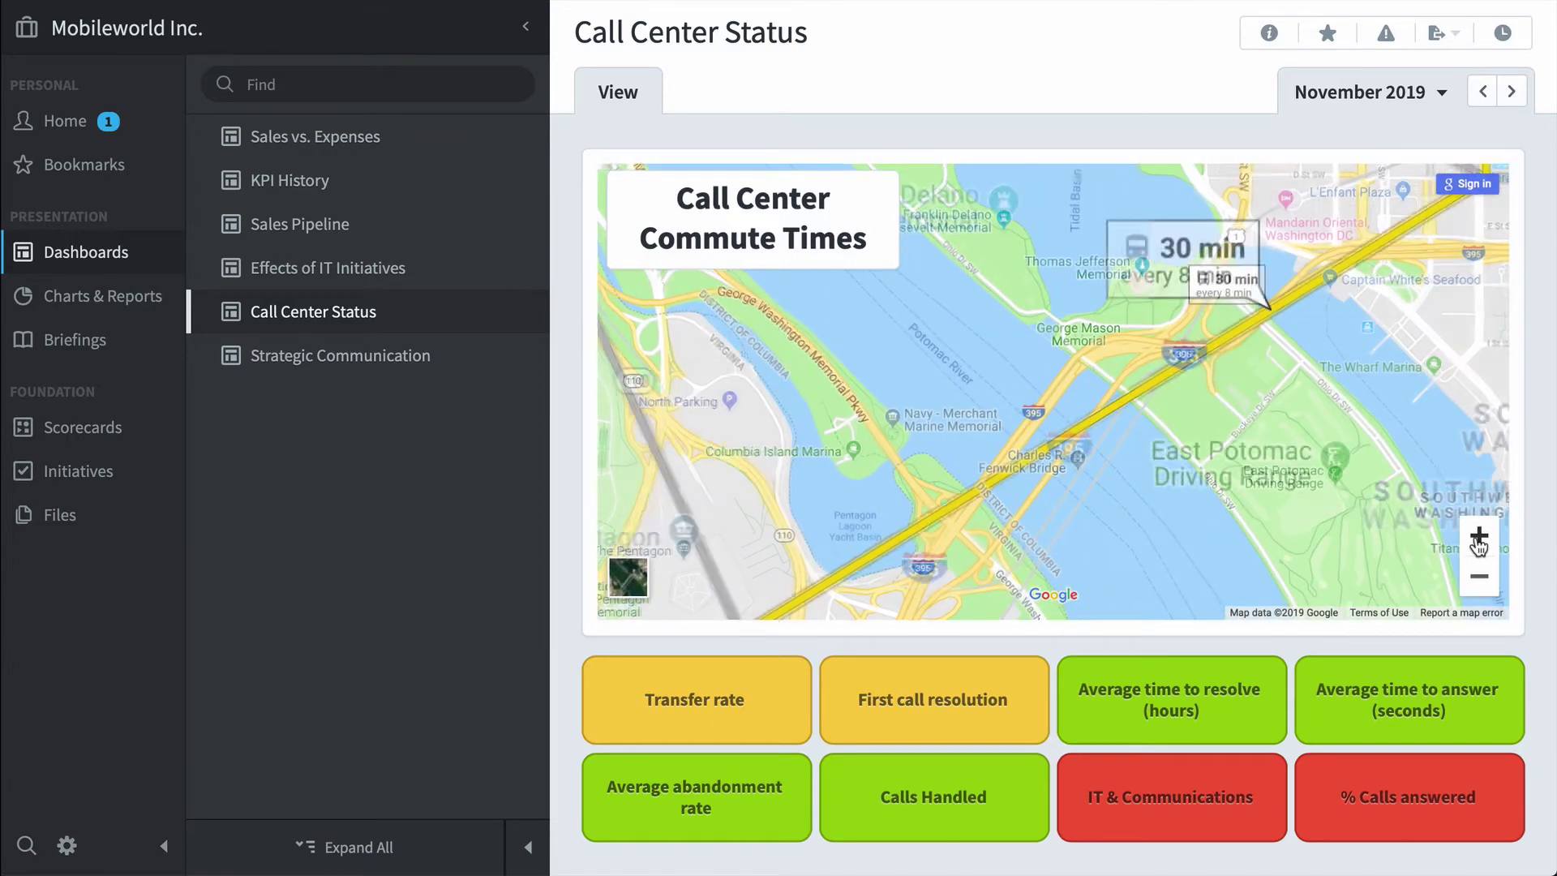
# Open the charts and reports and view the Sales Overview and Marketing Overview reports in the By Department folder
pyautogui.click(95, 303)
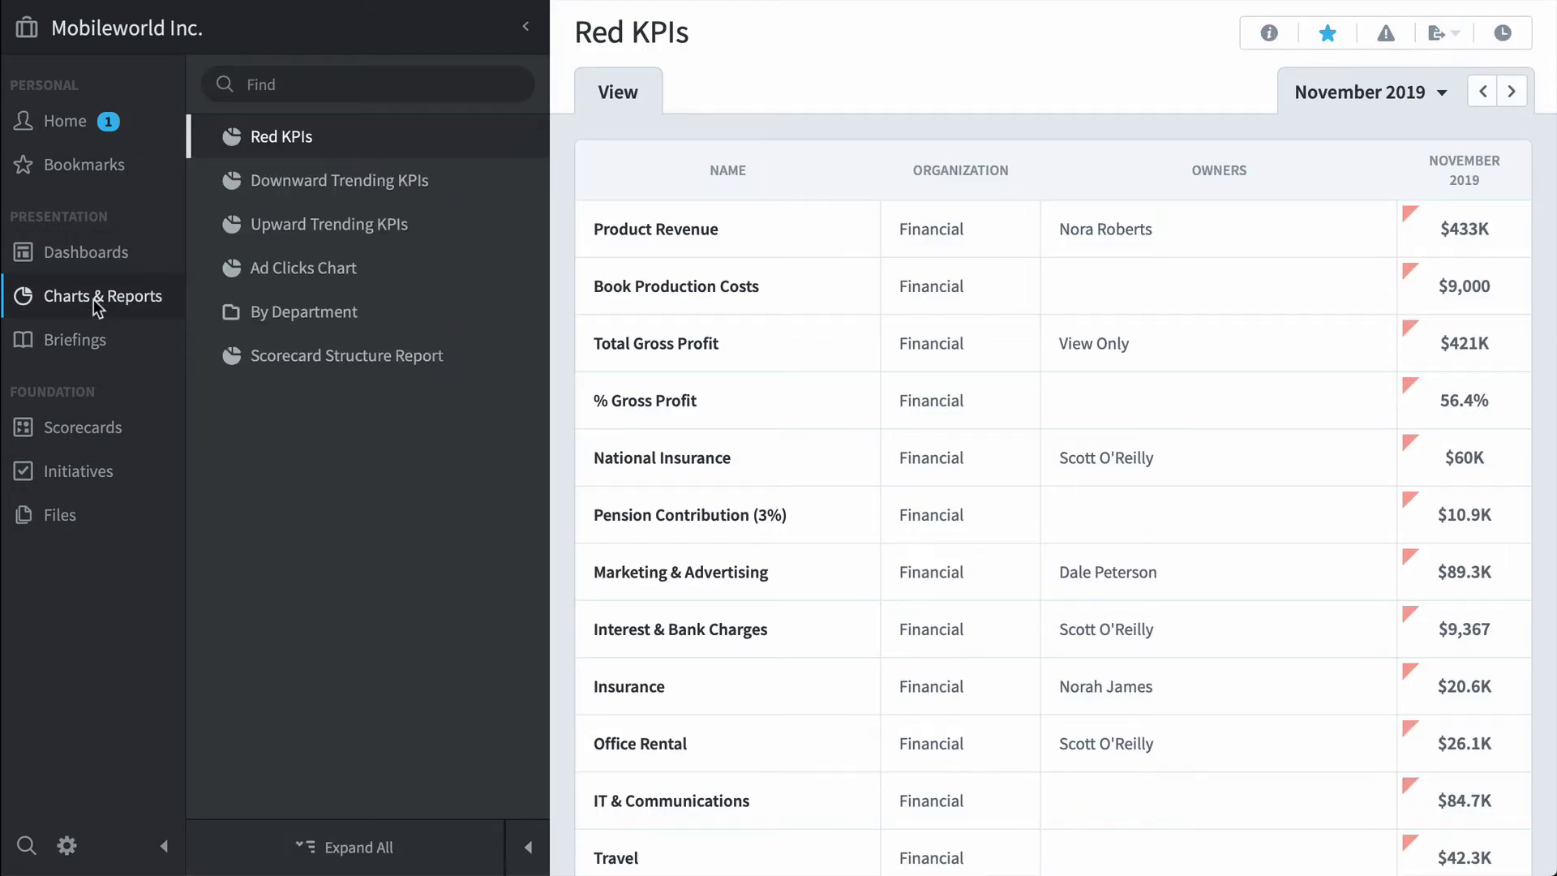
pyautogui.click(321, 314)
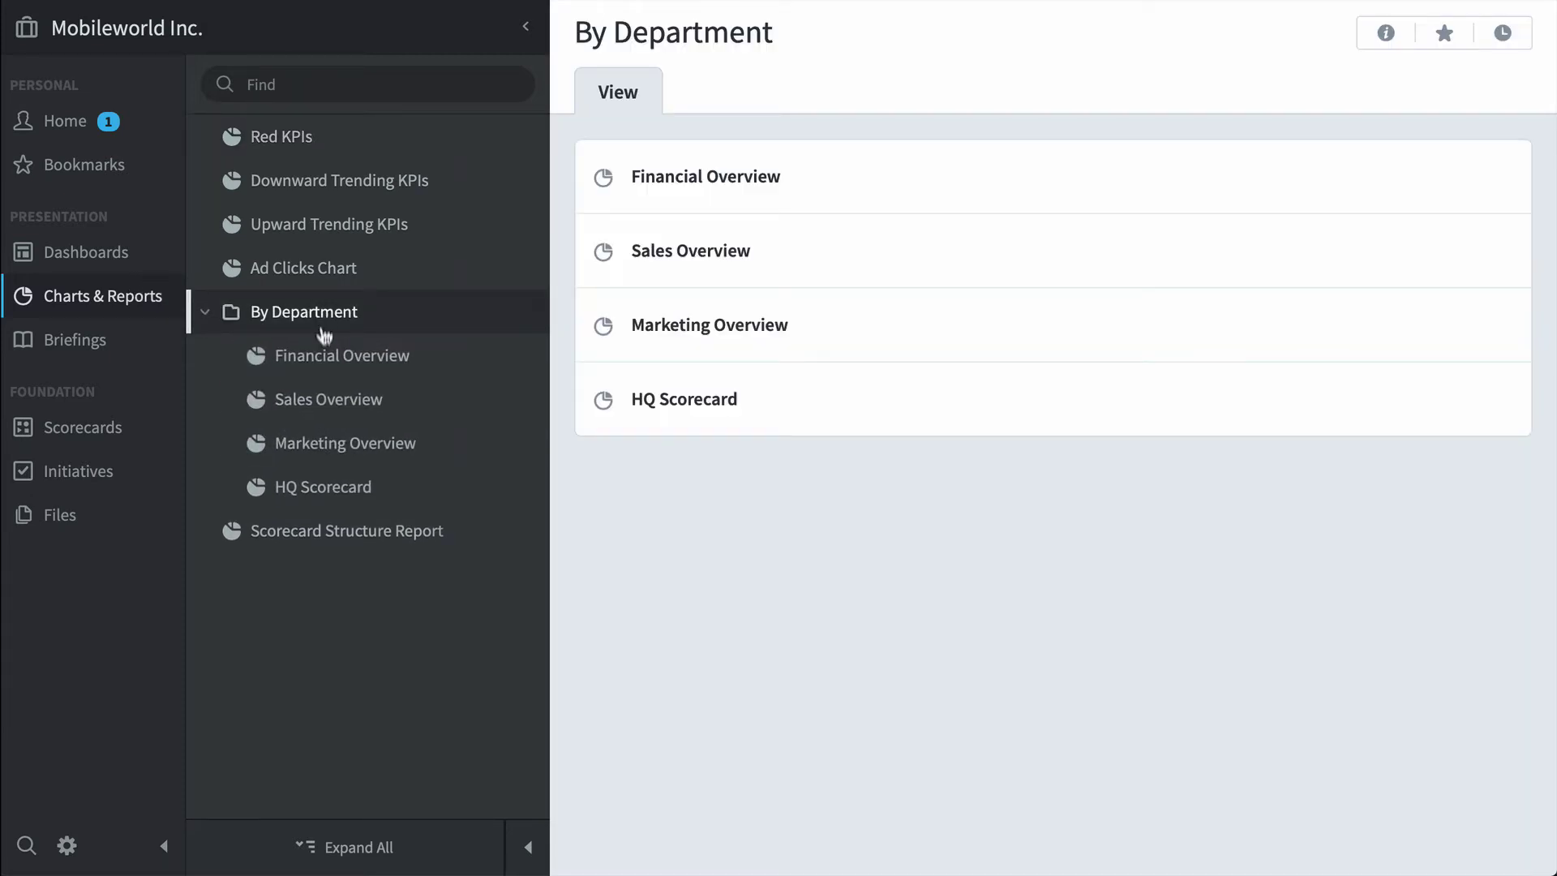
pyautogui.click(352, 399)
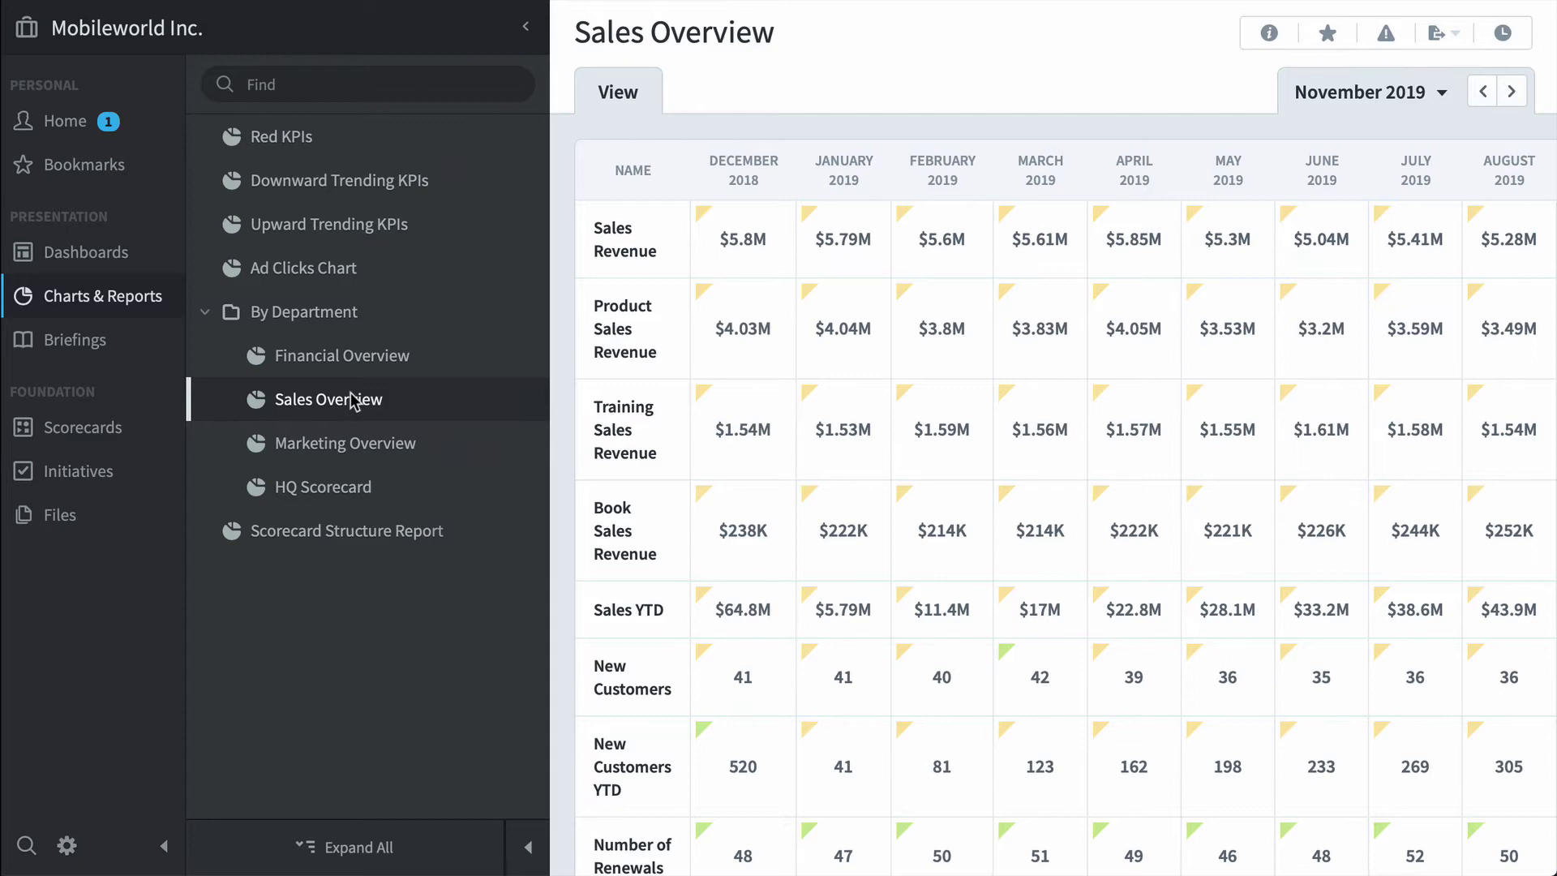
pyautogui.click(365, 444)
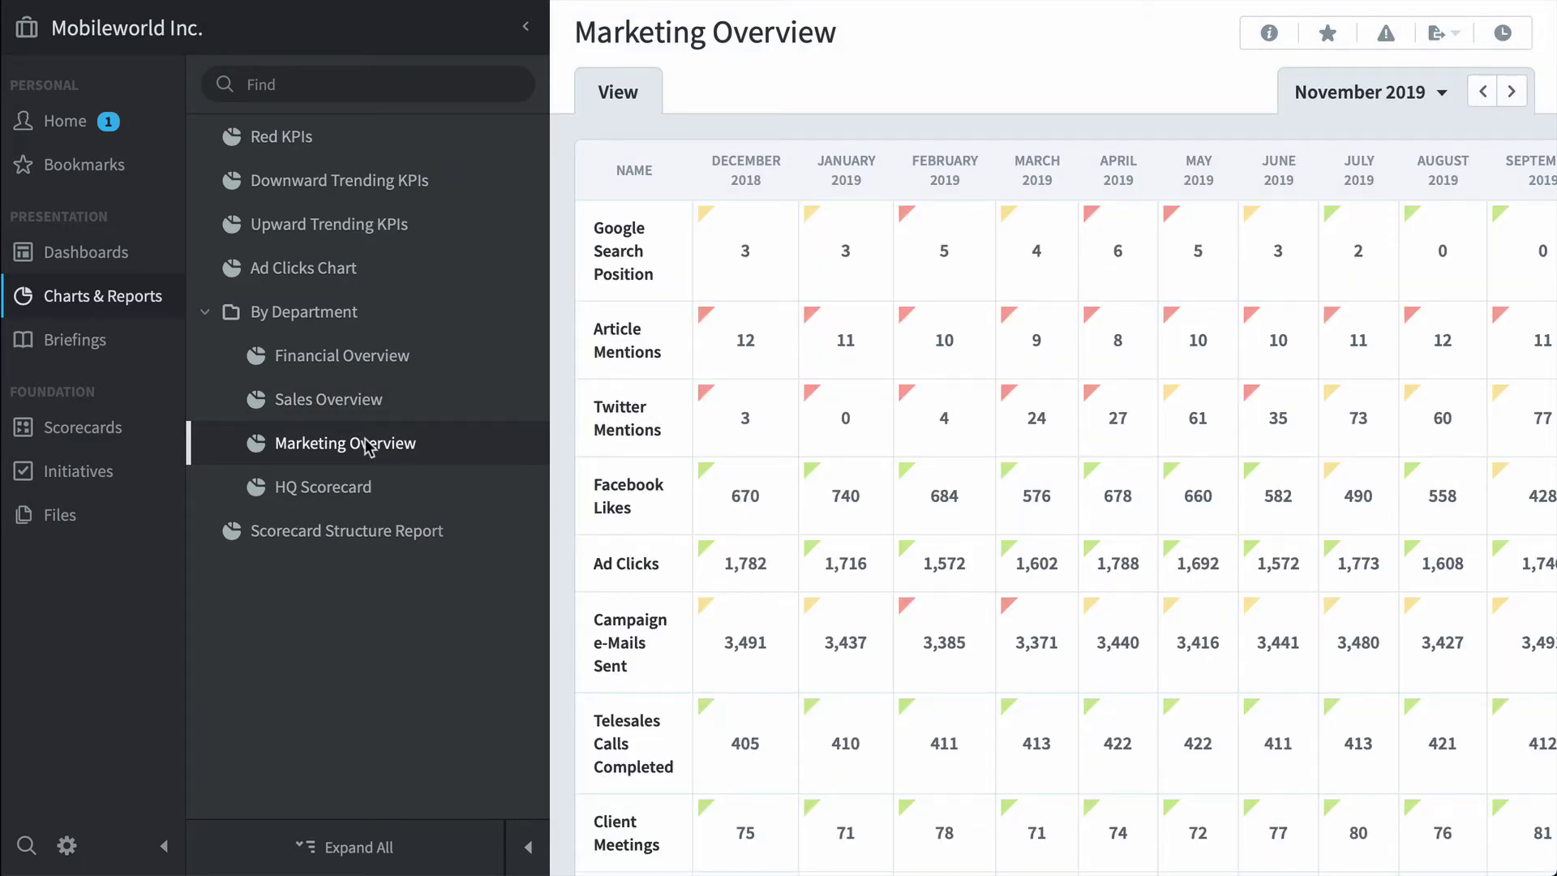
# Start presenting the Monthly Staff Meeting briefing and advance through Sales Pipeline to the Effects of IT Initiatives dashboard
pyautogui.click(103, 344)
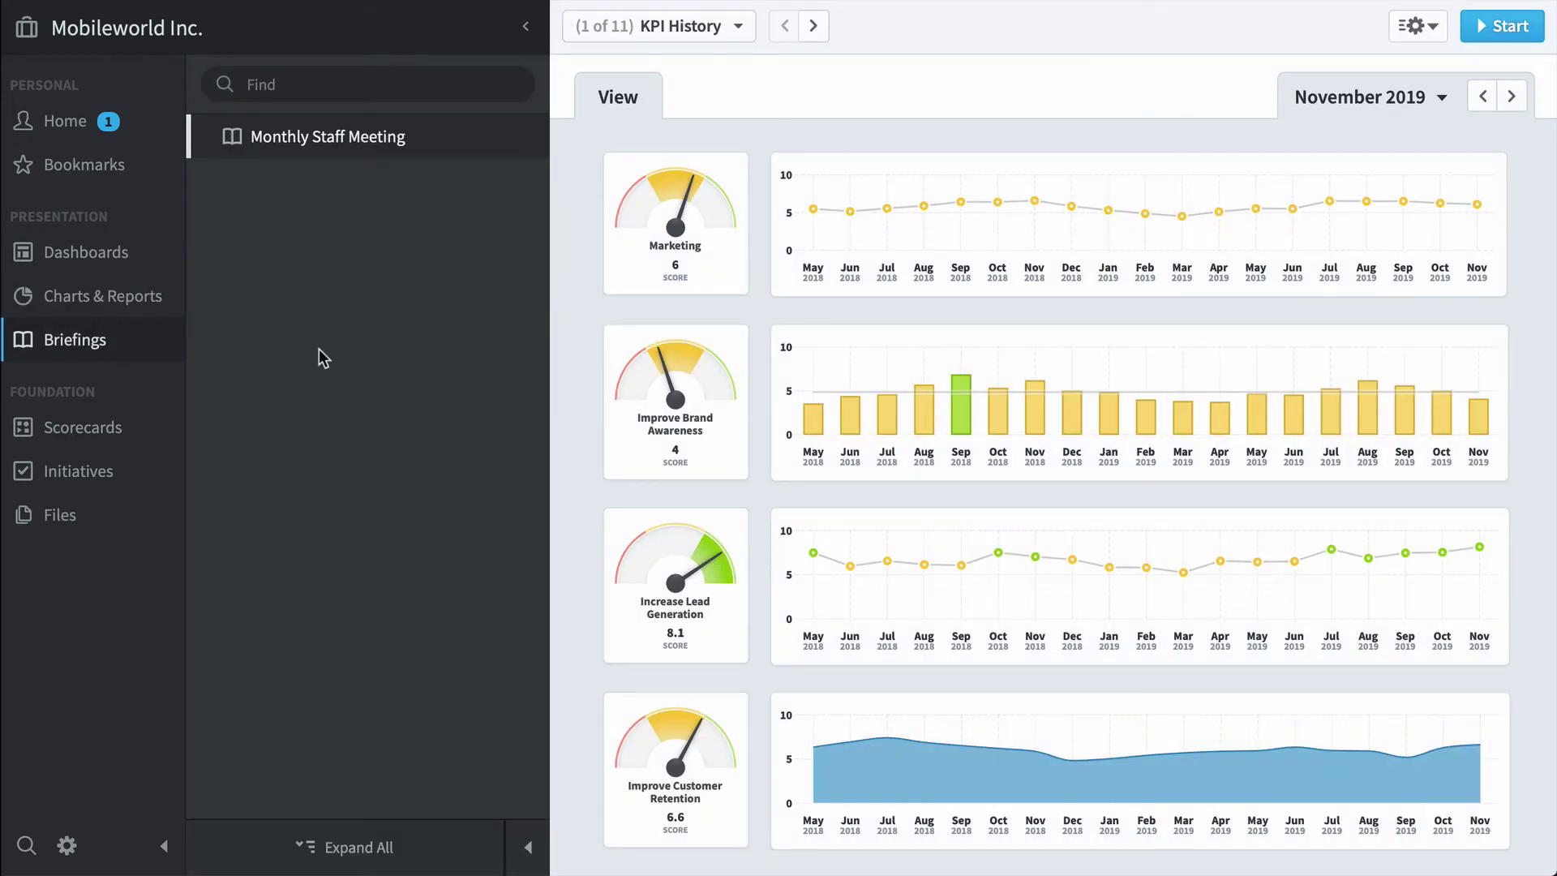
pyautogui.click(1514, 30)
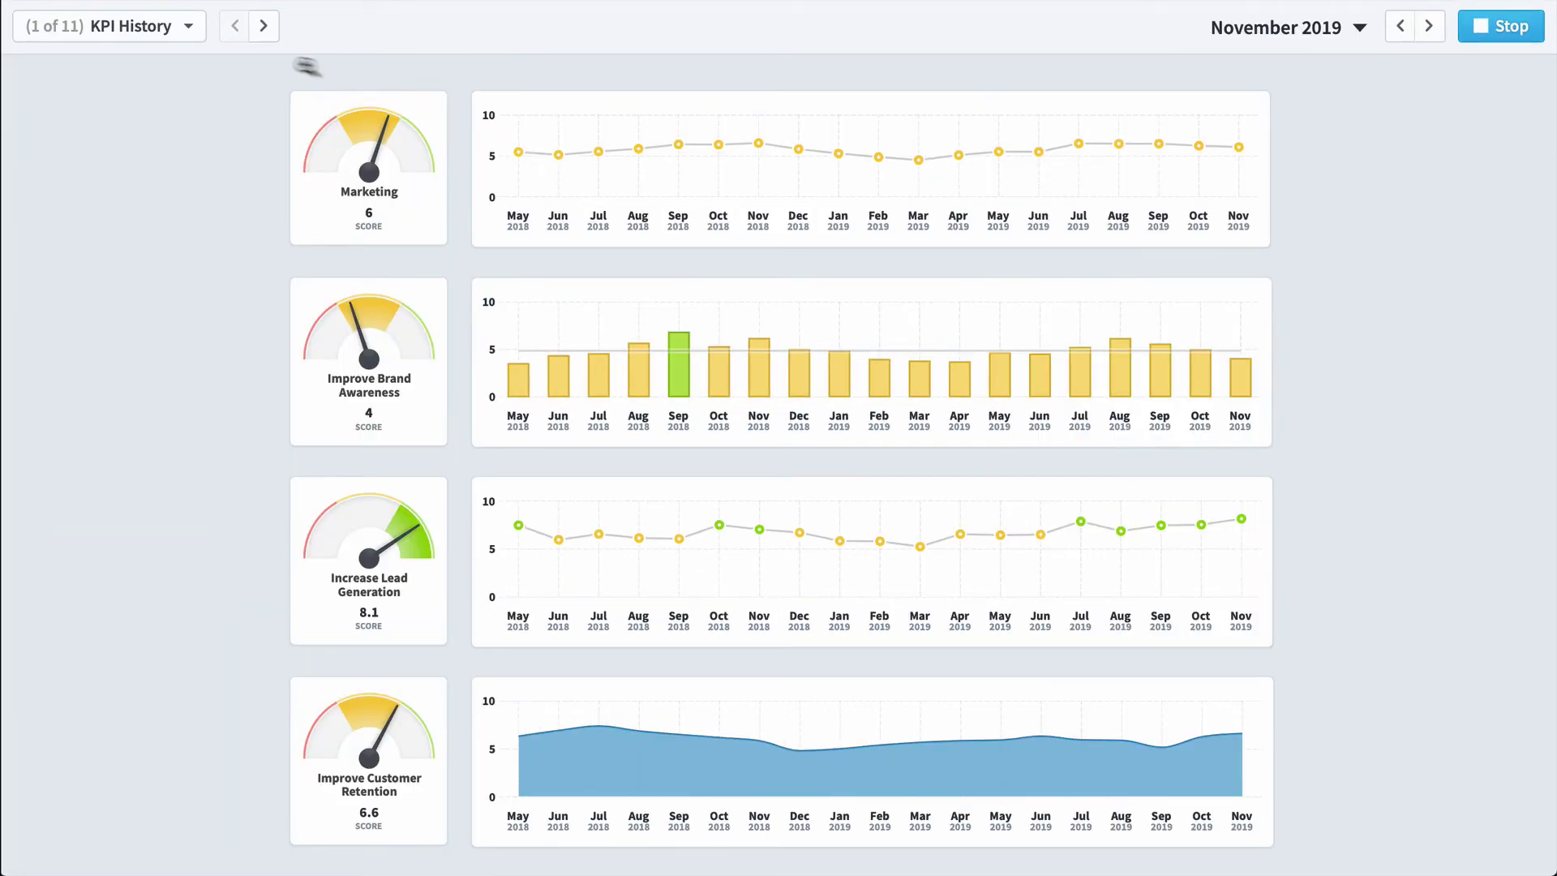
pyautogui.click(263, 27)
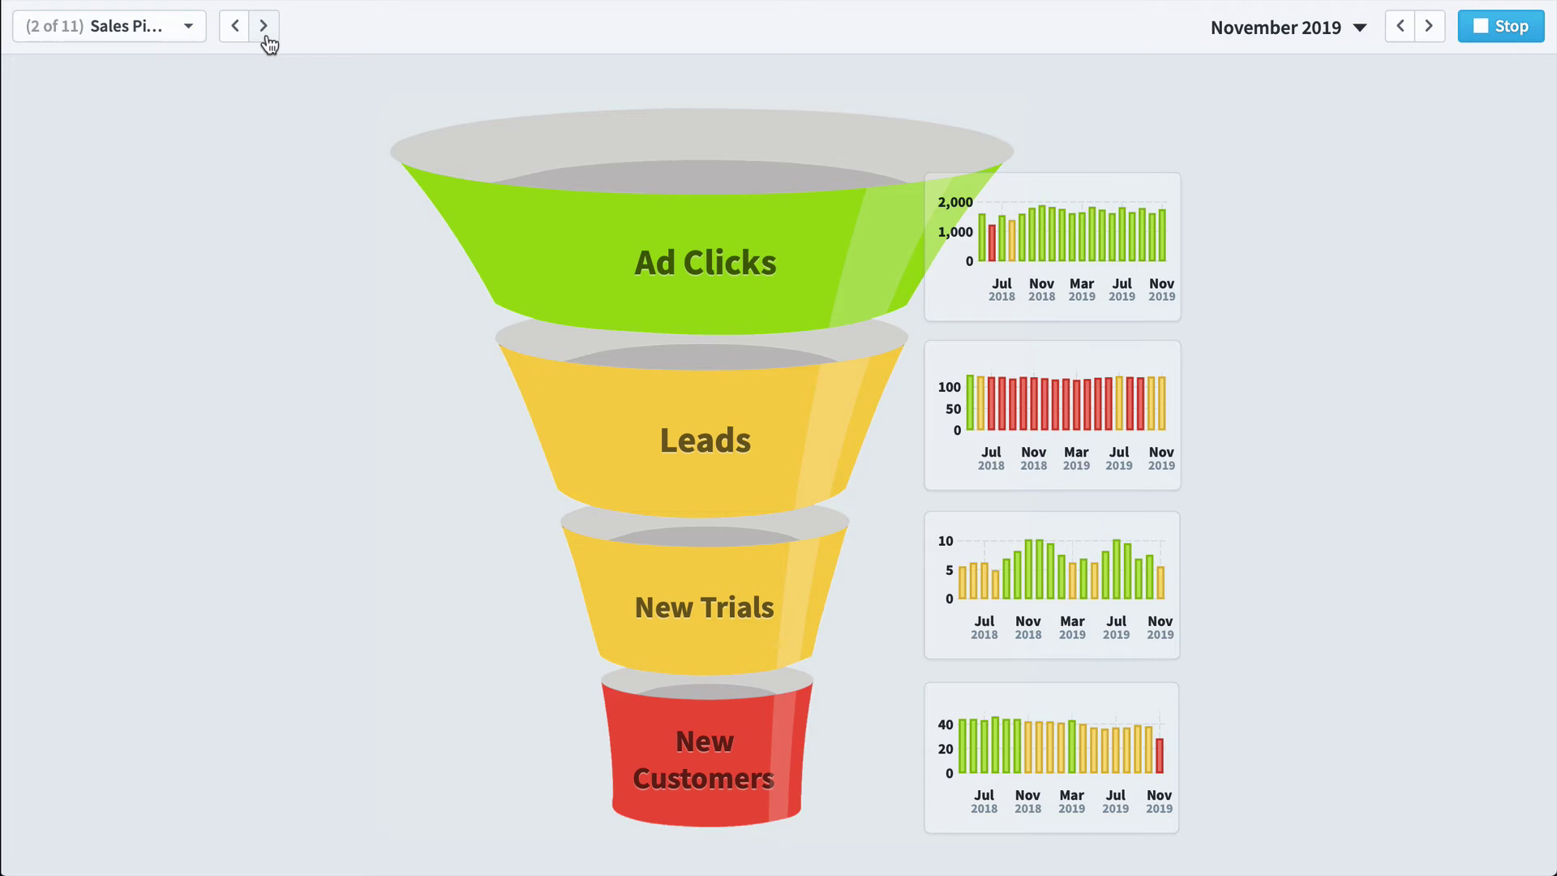
pyautogui.click(266, 37)
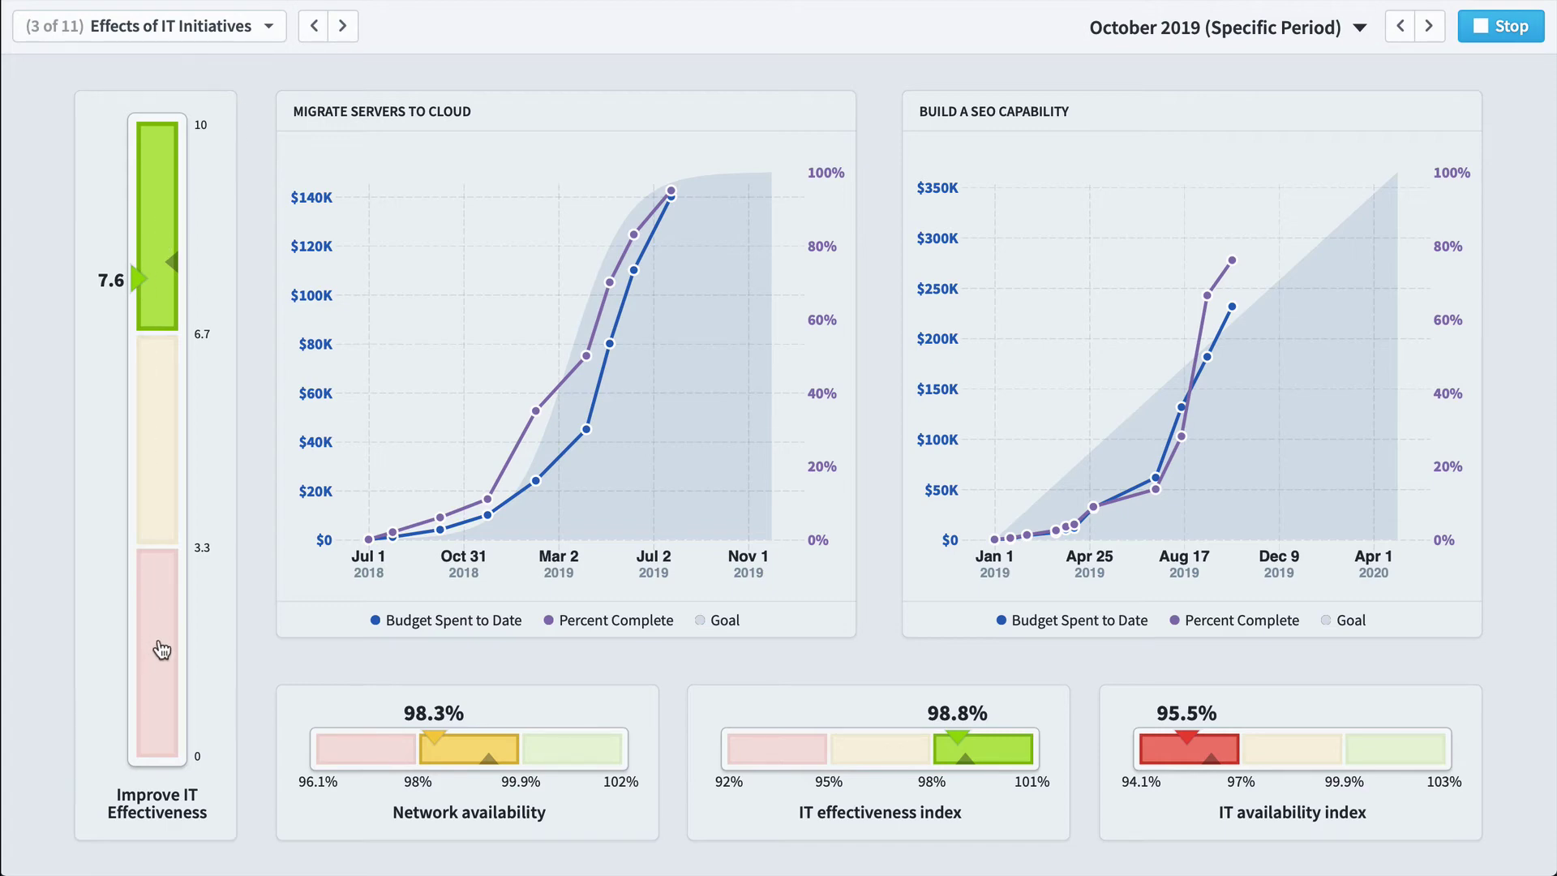
# Drill down from the Improve IT Effectiveness gauge to the IT effectiveness index KPI and check its notes
pyautogui.click(172, 467)
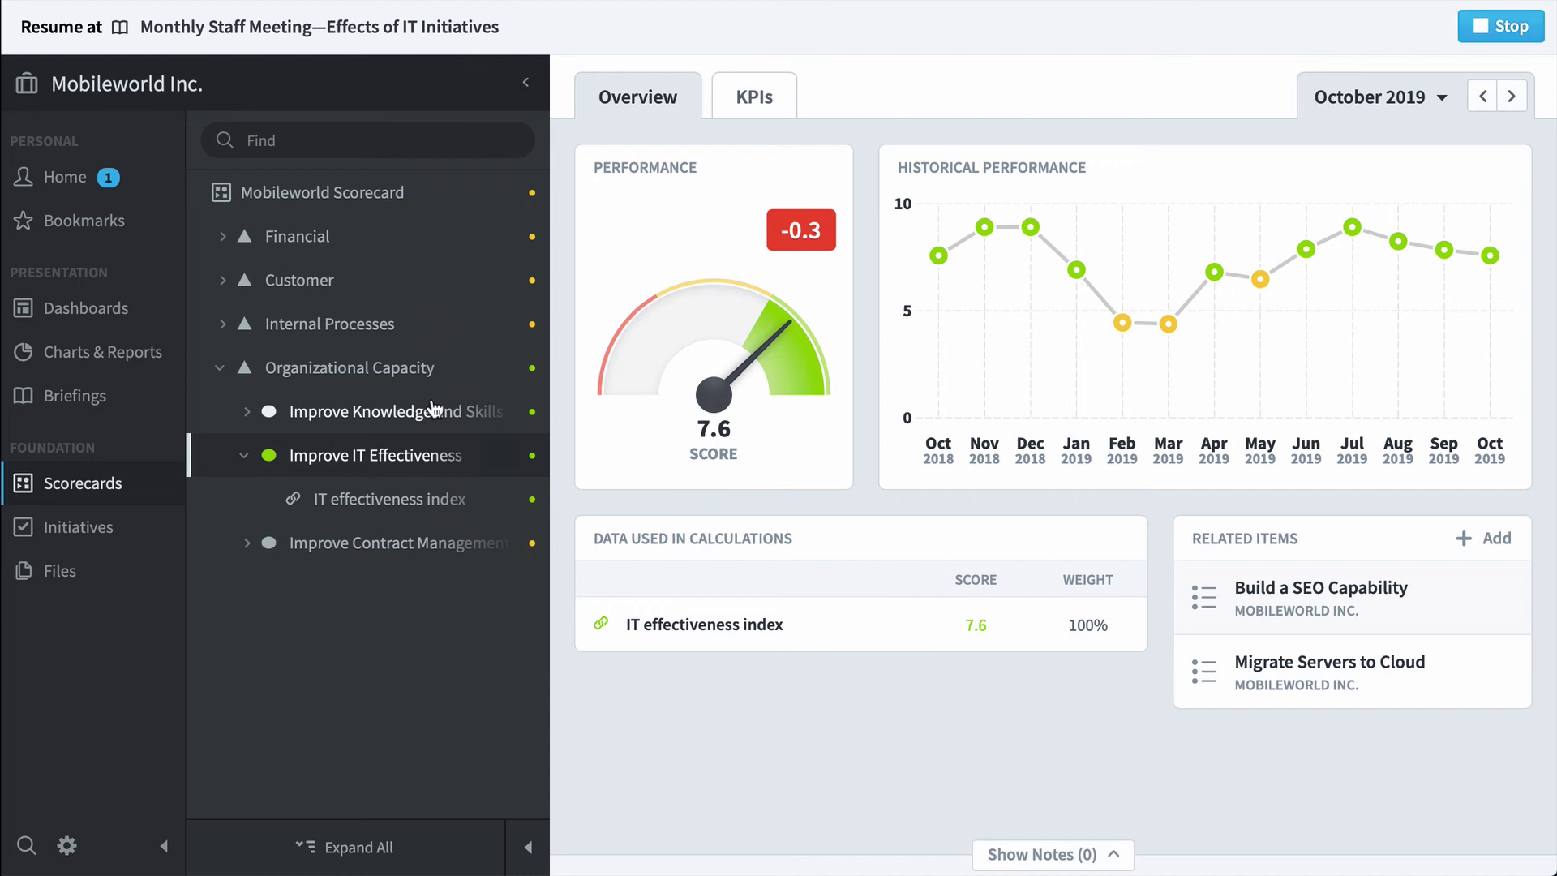
pyautogui.click(430, 490)
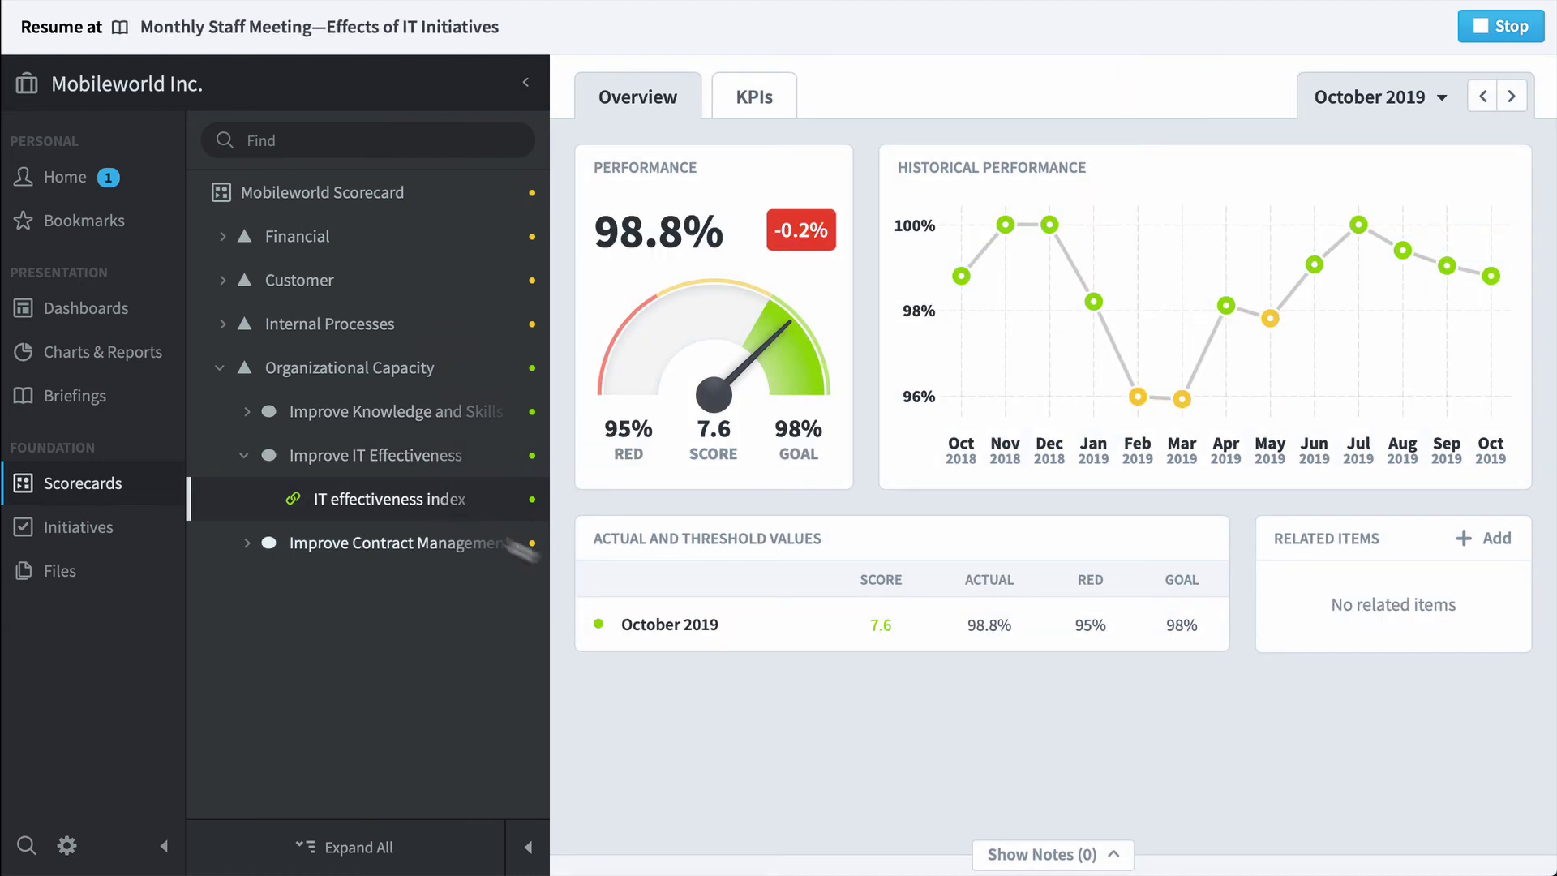
pyautogui.click(1078, 853)
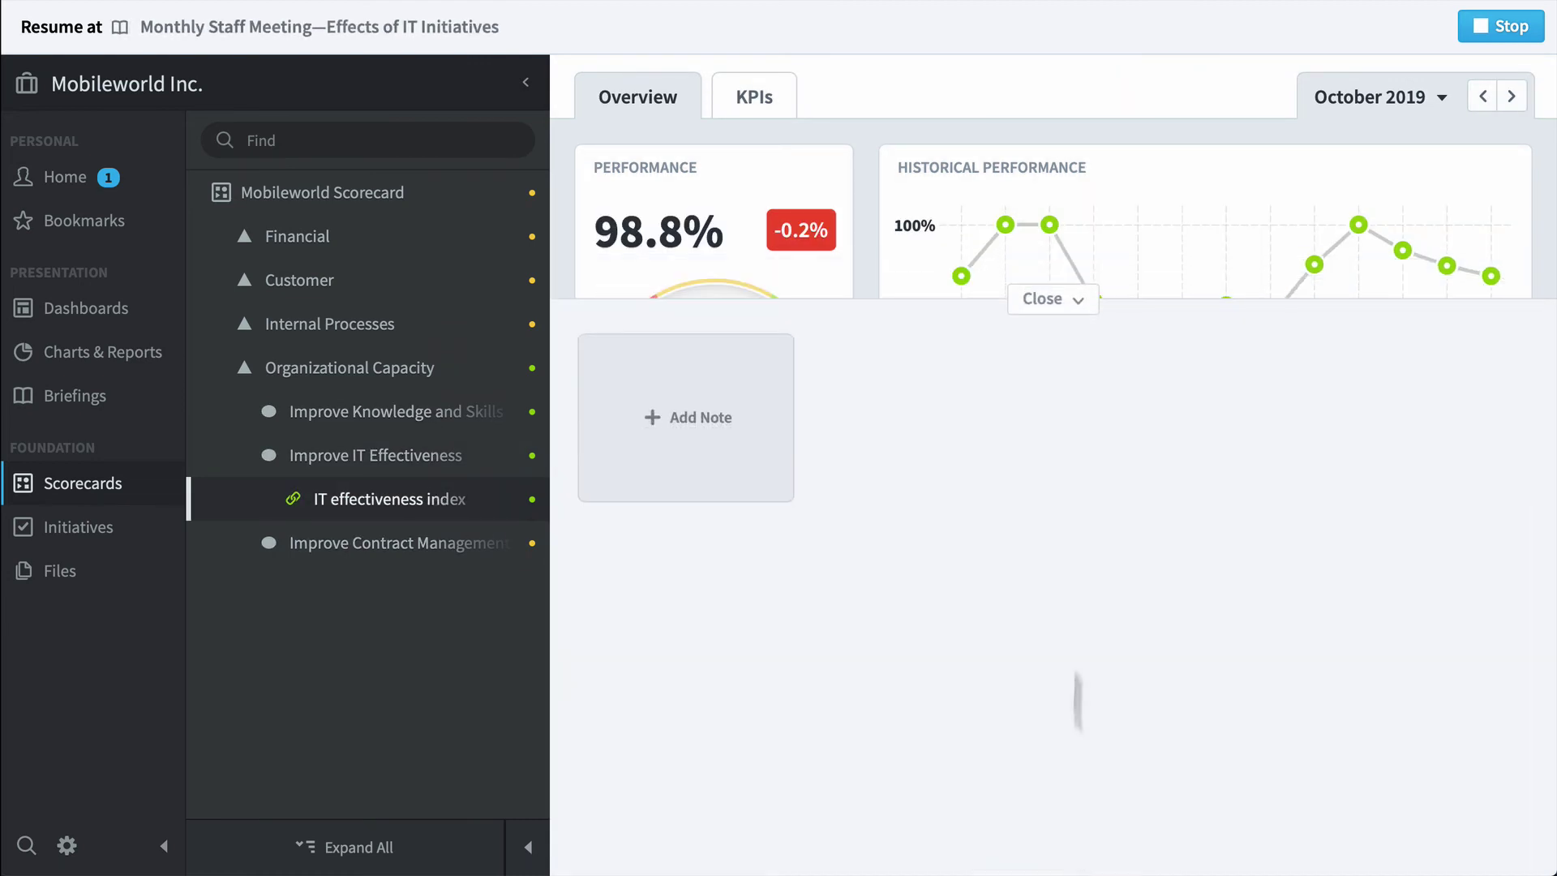
pyautogui.click(1047, 300)
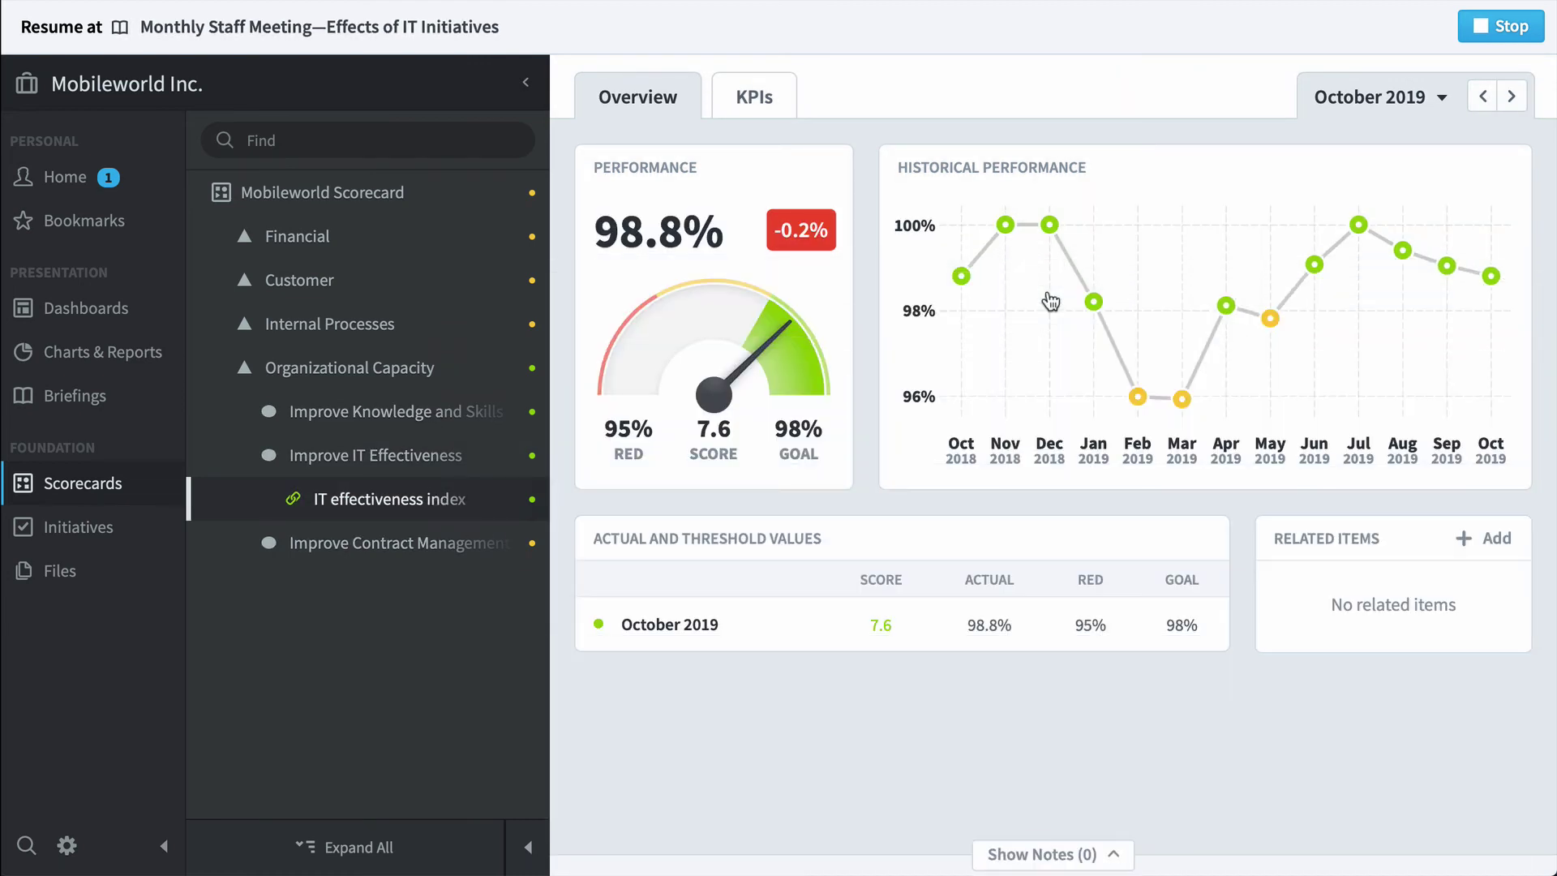
# Resume the Monthly Staff Meeting briefing at Effects of IT Initiatives and advance to the Sales Breakdown slide
pyautogui.click(271, 32)
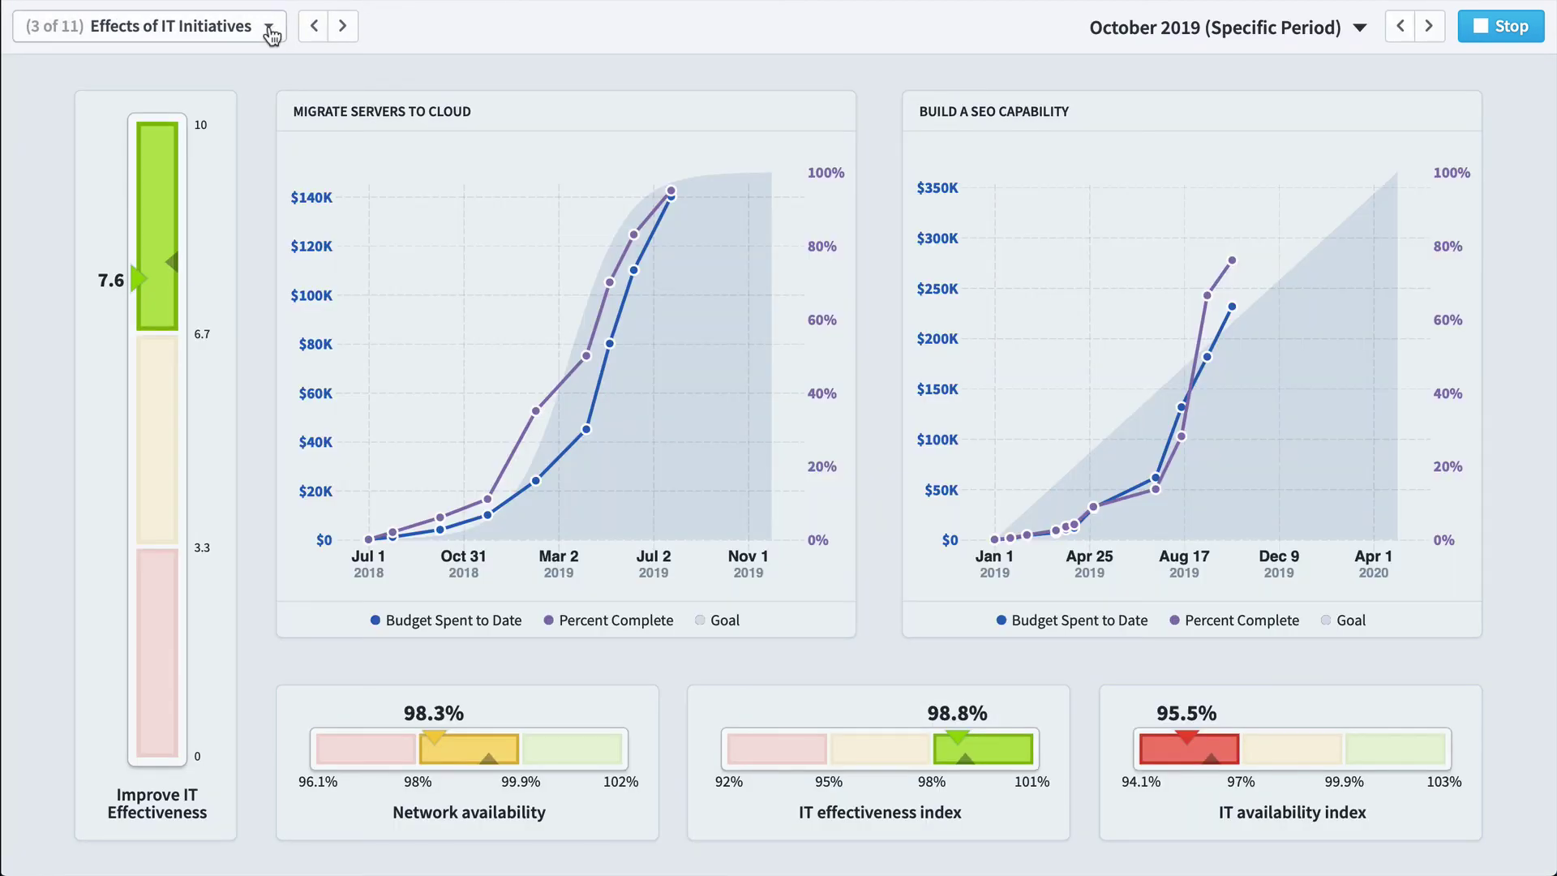
pyautogui.click(344, 29)
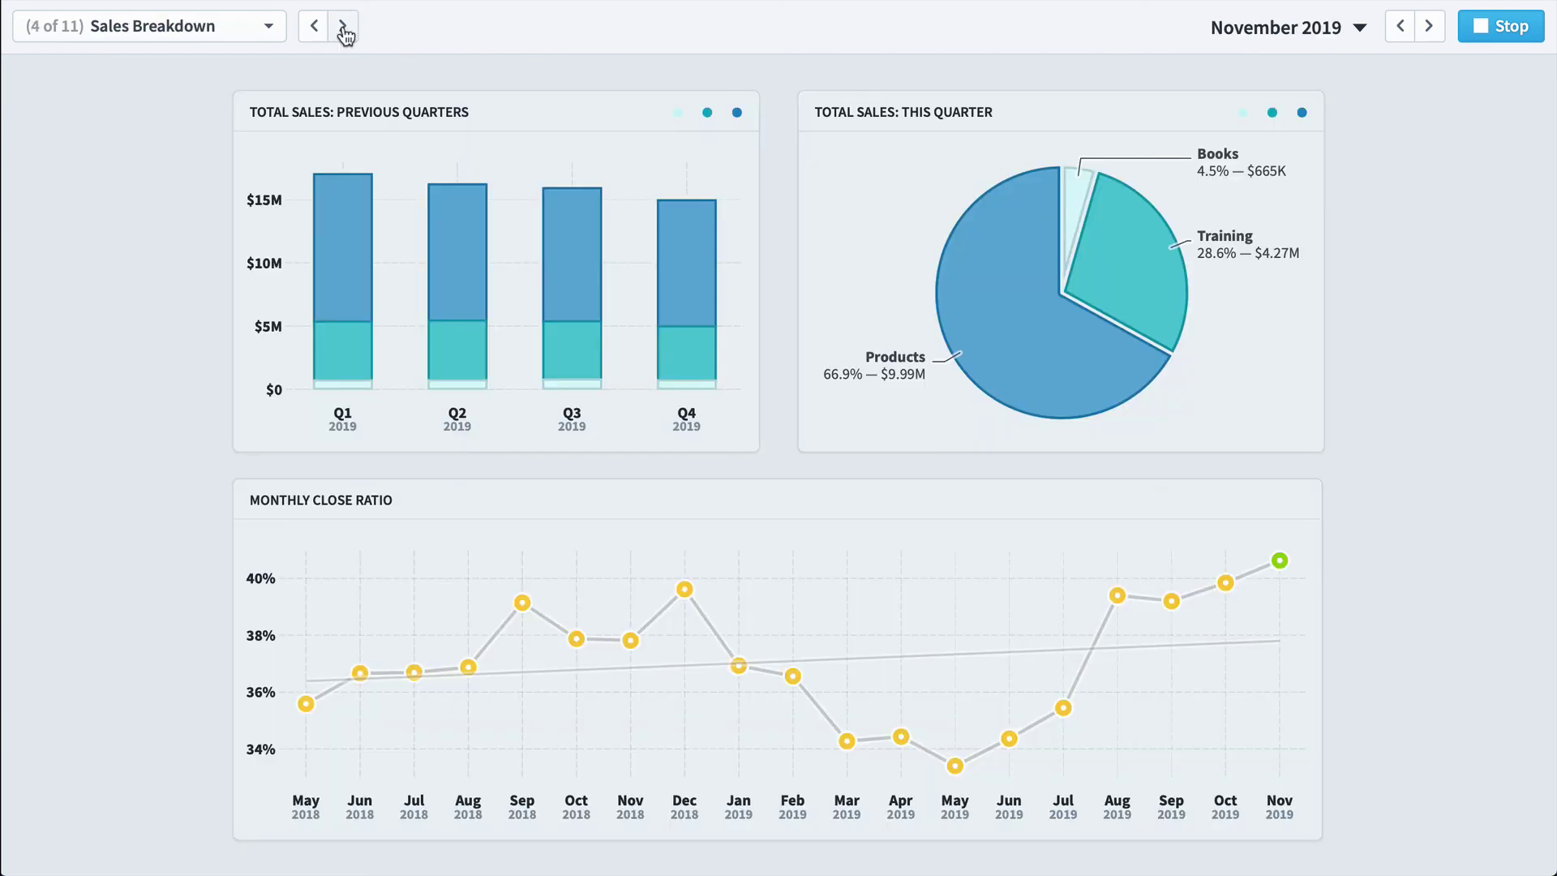